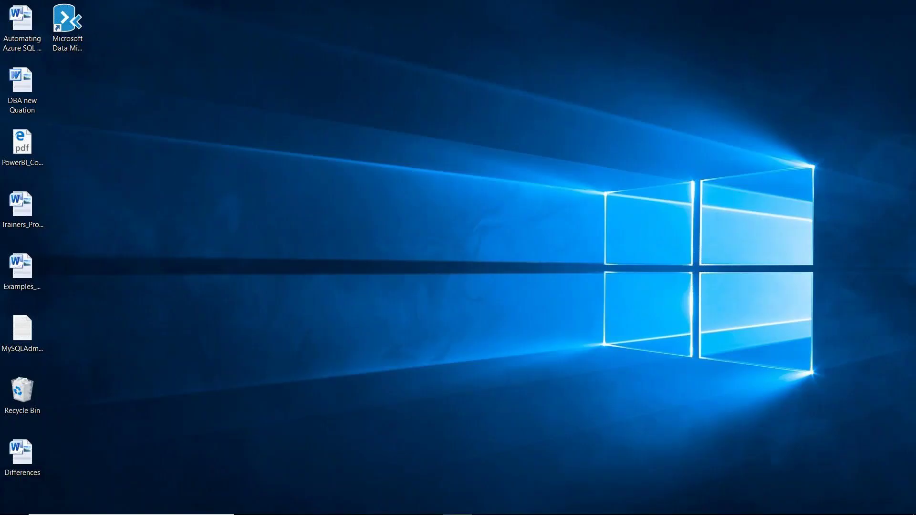
# Step: Switch to SQL Server Management Studio and clear the server name in the Connect to Server dialog
pyautogui.moveTo(339, 510)
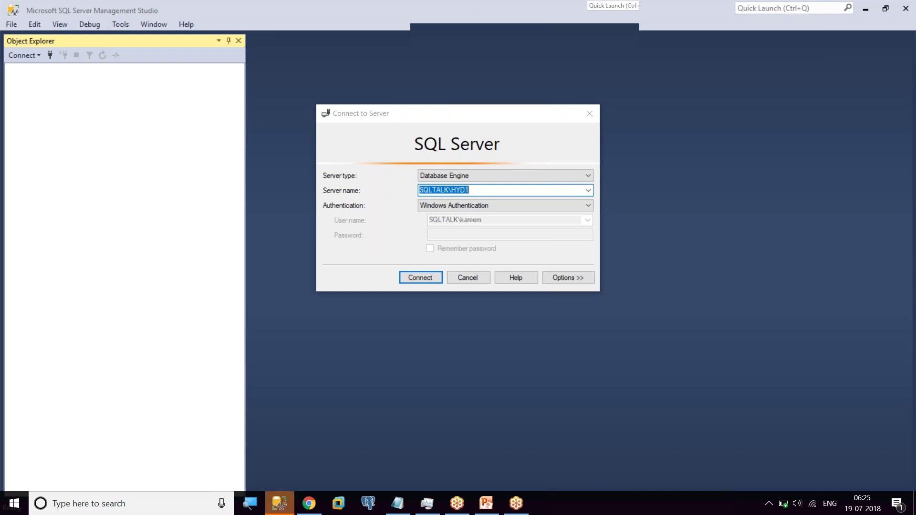
pyautogui.moveTo(475, 16)
pyautogui.click(273, 508)
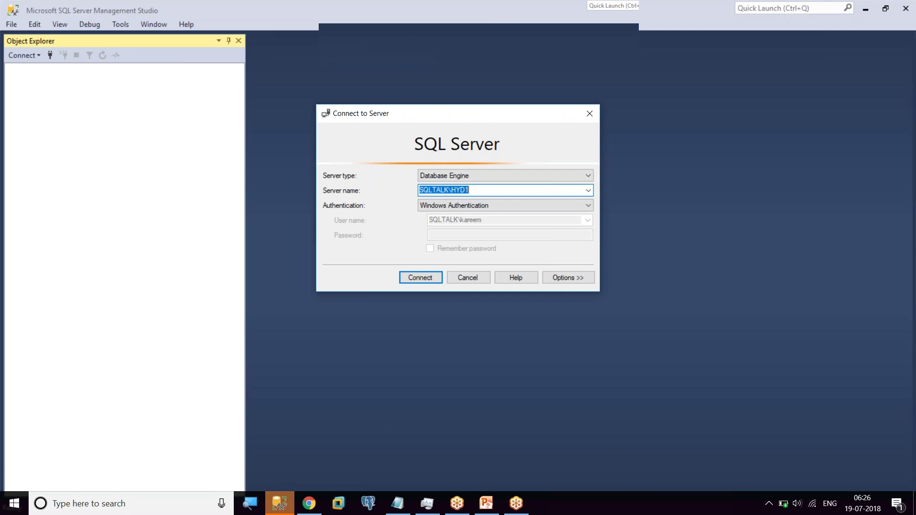
pyautogui.press('BackSpace')
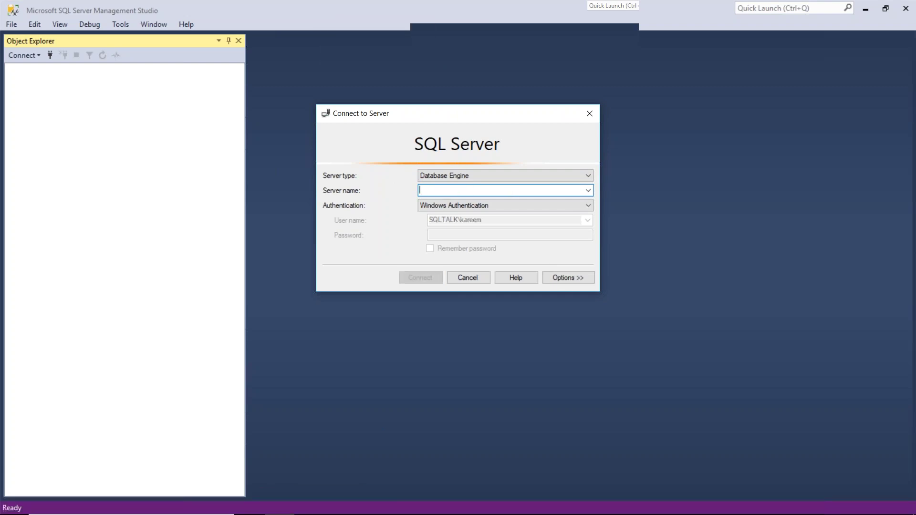
# Step: Switch to the Azure portal in Chrome, open the primary sales database's overview and copy its server name
pyautogui.hotkey('alt', 'Tab')
pyautogui.hotkey('alt', 'Tab')
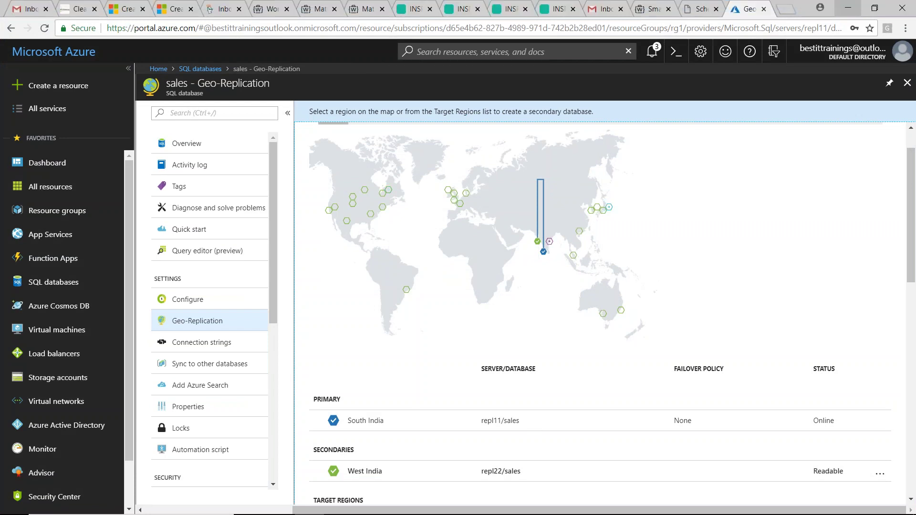
pyautogui.click(908, 85)
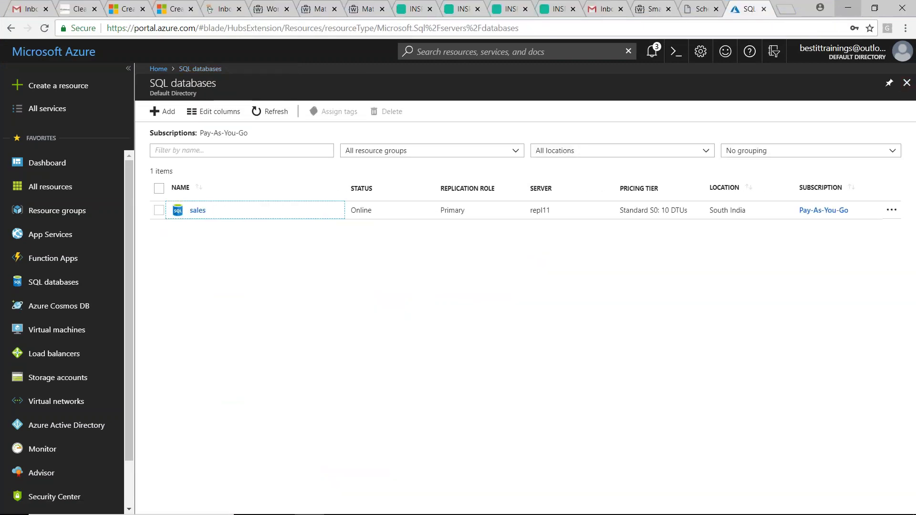
pyautogui.click(197, 213)
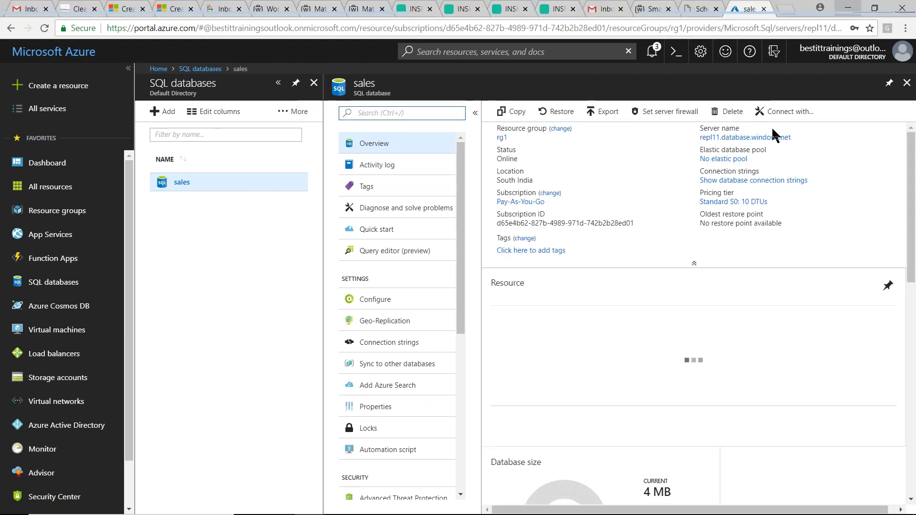
pyautogui.click(797, 139)
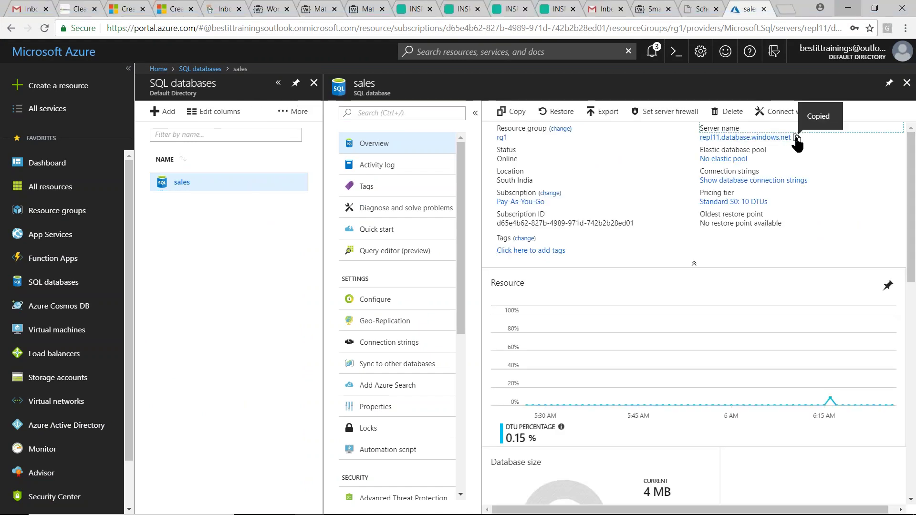
# Step: Switch back to SQL Server Management Studio and paste repl11.database.windows.net as the server name
pyautogui.hotkey('alt', 'Tab')
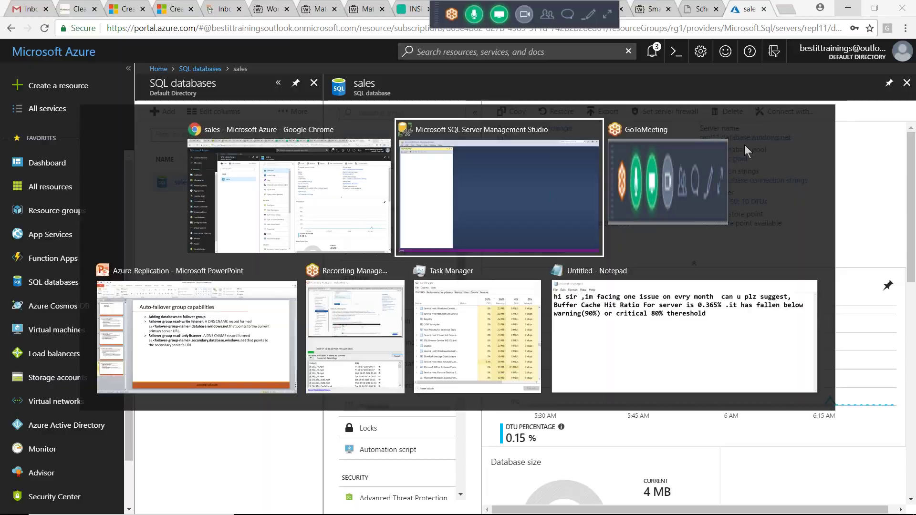
pyautogui.hotkey('ctrl', 'v')
pyautogui.press('Tab')
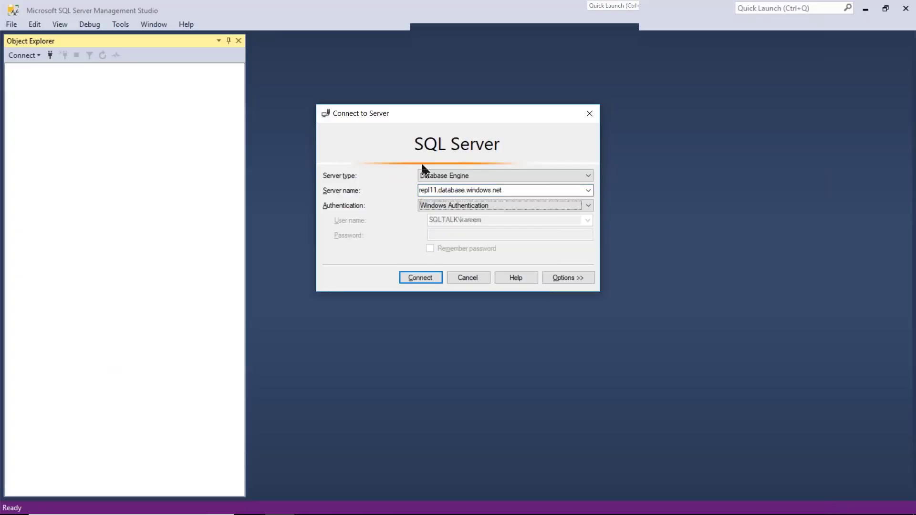
# Step: Choose SQL Server Authentication, enter the account's login name and password, and try to connect to the server
pyautogui.press('Down')
pyautogui.press('Tab')
pyautogui.write('Rehan')
pyautogui.press('Tab')
pyautogui.write('*********')
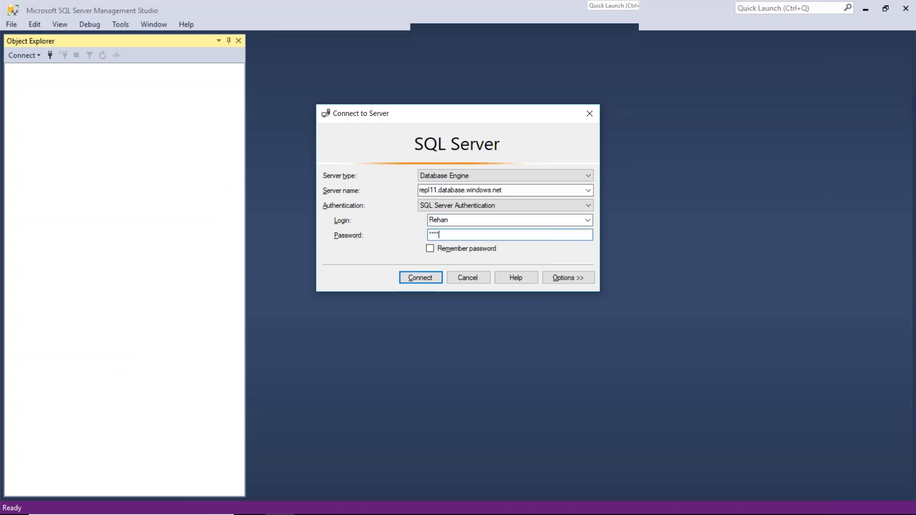
pyautogui.write('*')
pyautogui.press('Return')
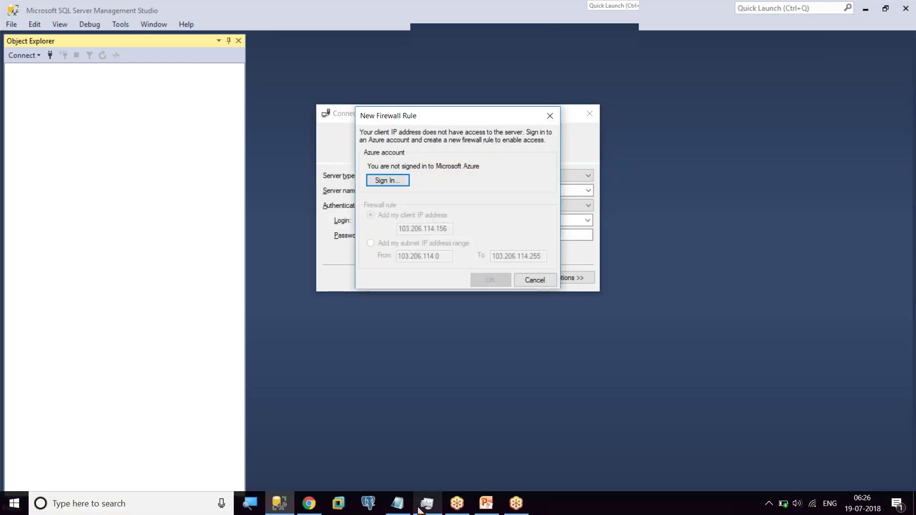
# Step: Switch to the Azure portal, add the client IP to the repl11 server firewall, save the rule and close the firewall settings
pyautogui.click(309, 506)
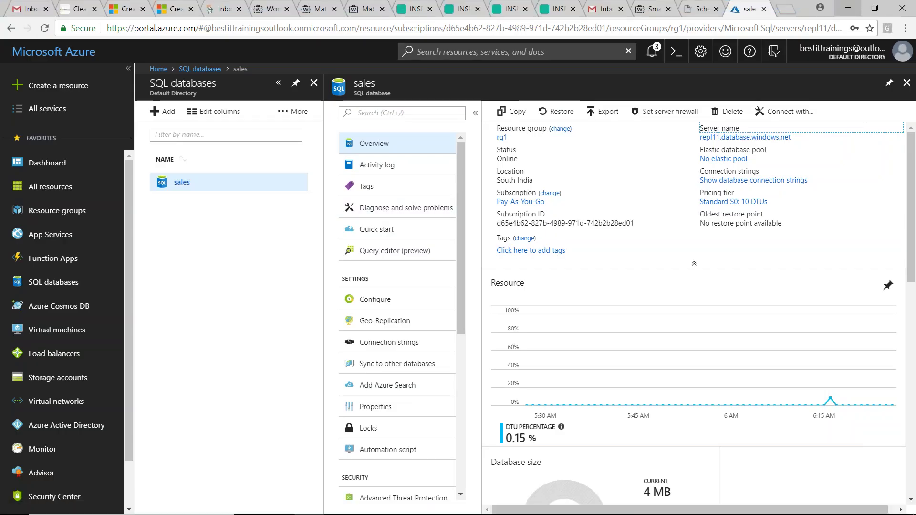
pyautogui.press('XF86AudioLowerVolume')
pyautogui.press('XF86AudioLowerVolume')
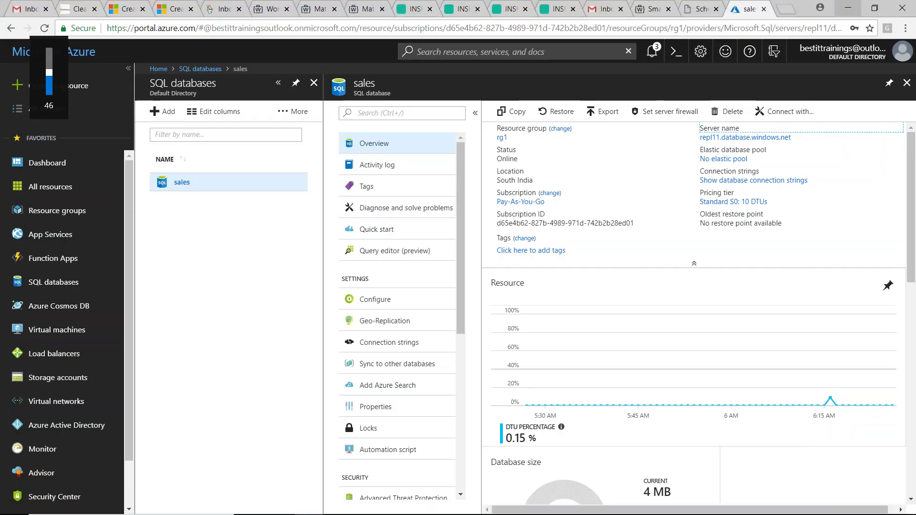
pyautogui.click(644, 112)
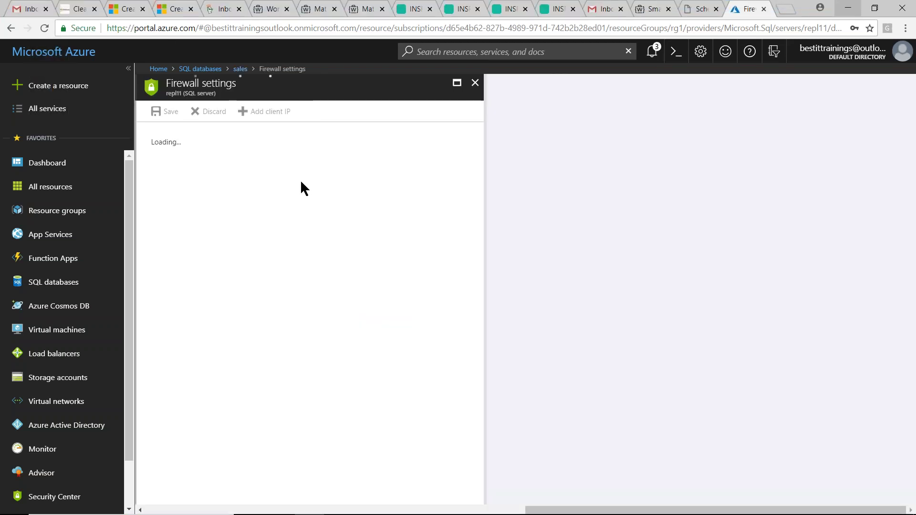
pyautogui.click(260, 118)
pyautogui.click(163, 113)
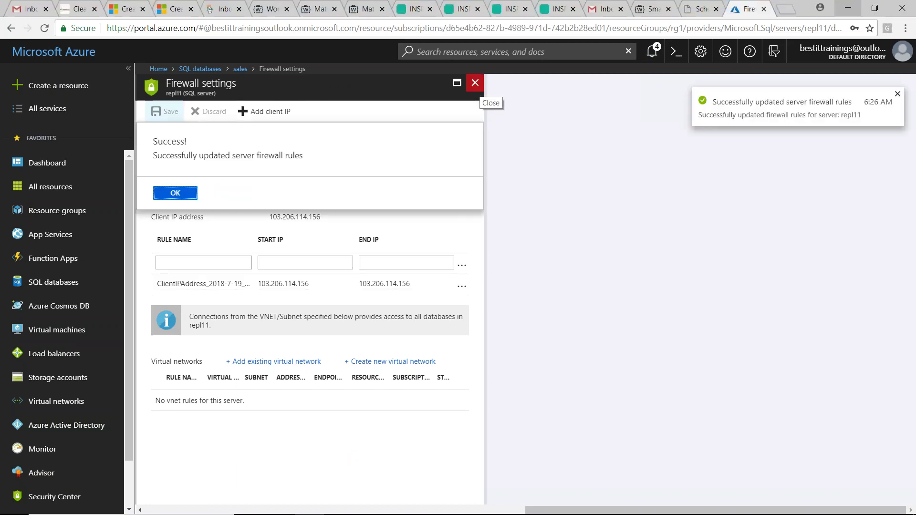
pyautogui.click(181, 191)
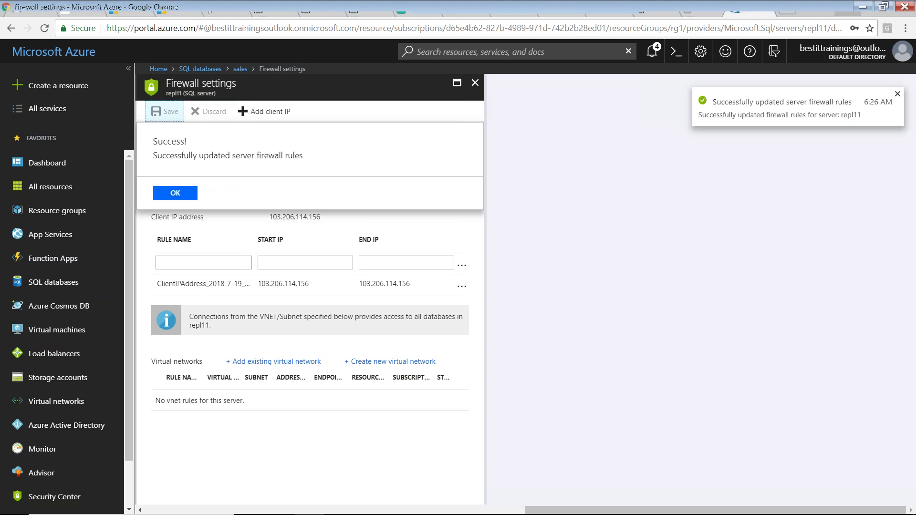
pyautogui.click(476, 86)
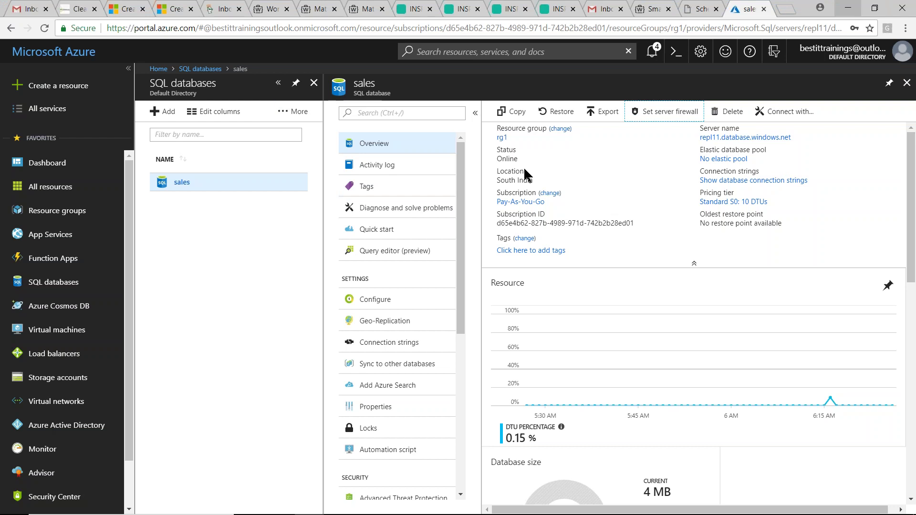
# Step: Return to the SQL databases list, refresh it and open the secondary sales database on repl22
pyautogui.click(906, 83)
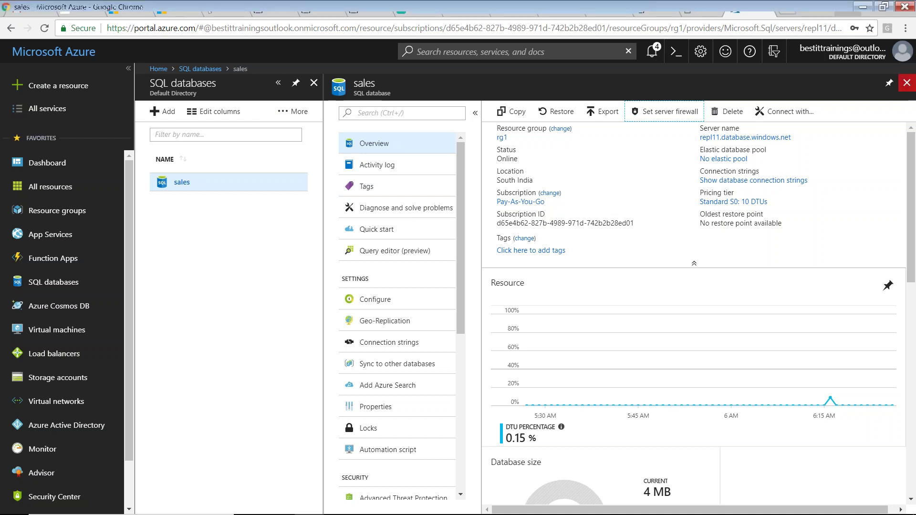
pyautogui.click(270, 111)
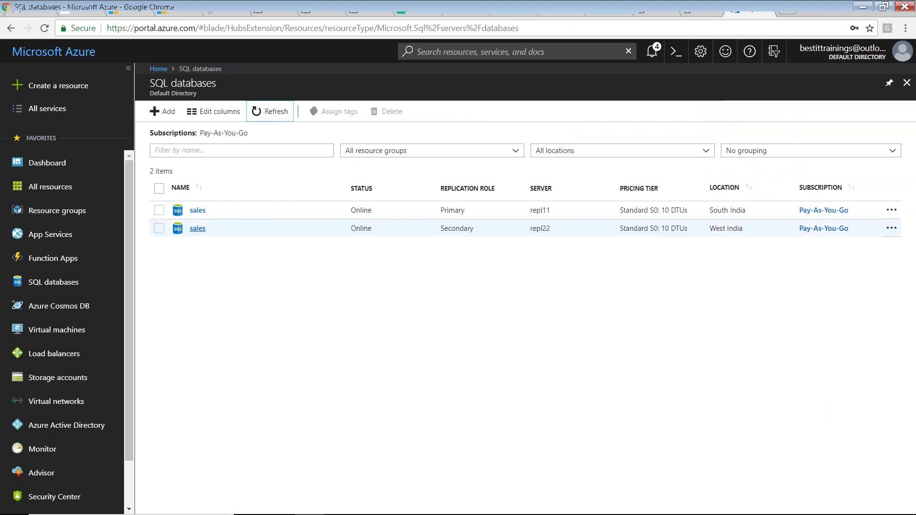
pyautogui.click(196, 229)
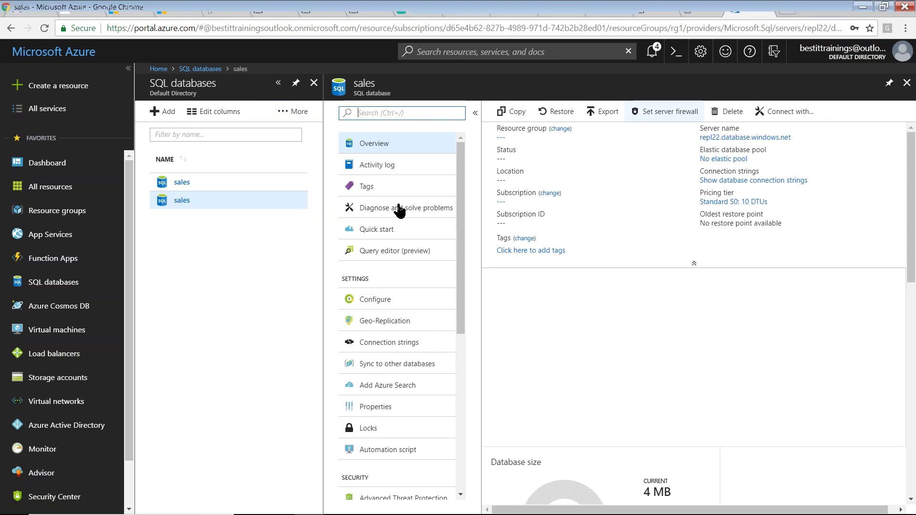
# Step: Add the client IP to the repl22 server firewall, save the rule and close the firewall settings
pyautogui.click(666, 111)
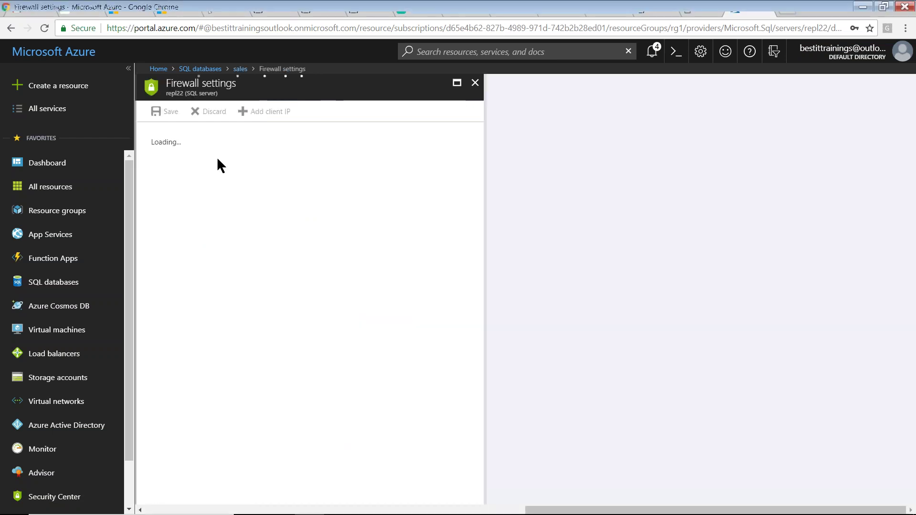
pyautogui.click(265, 112)
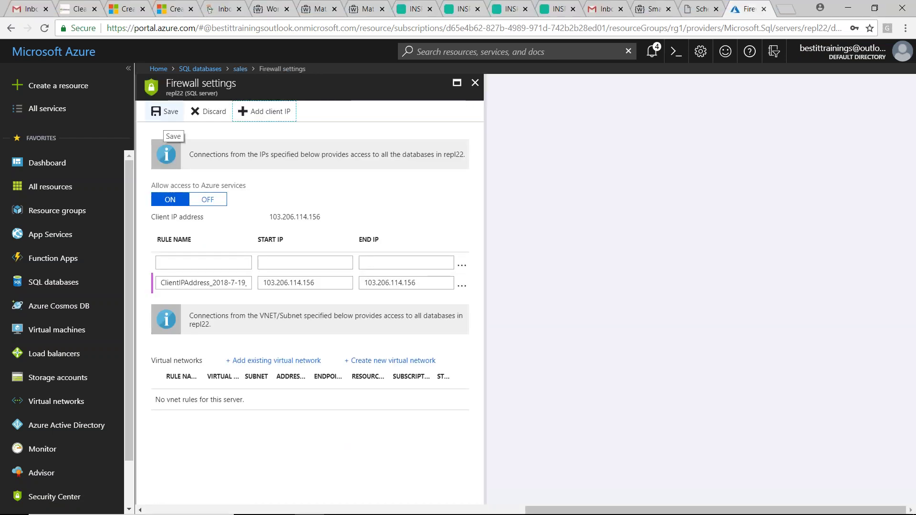
pyautogui.click(164, 111)
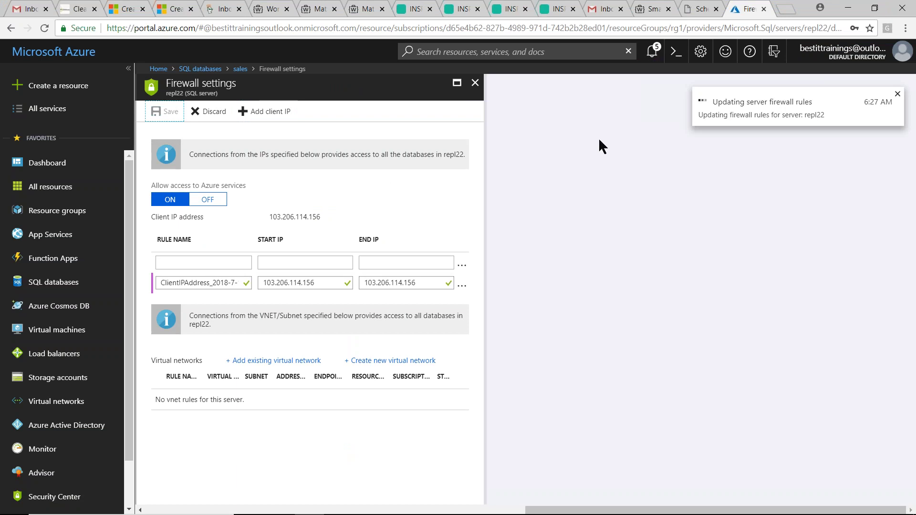
pyautogui.press('Return')
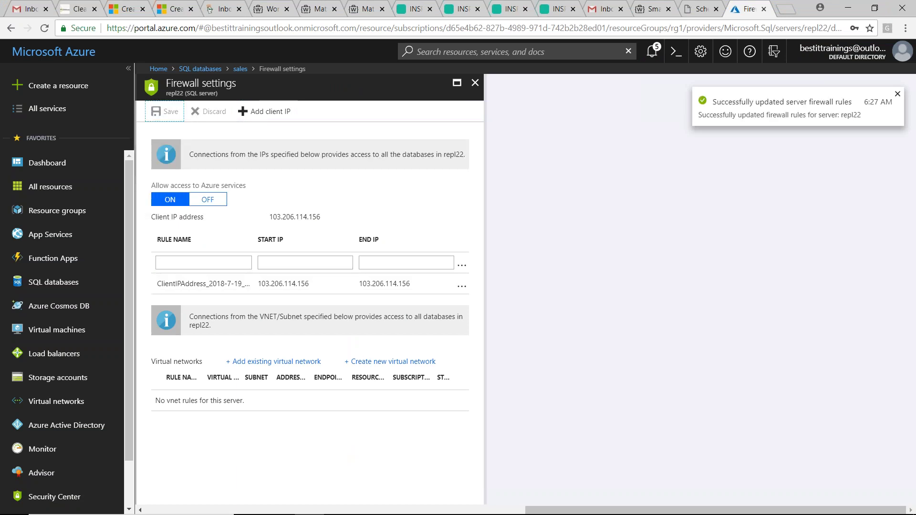
pyautogui.click(897, 95)
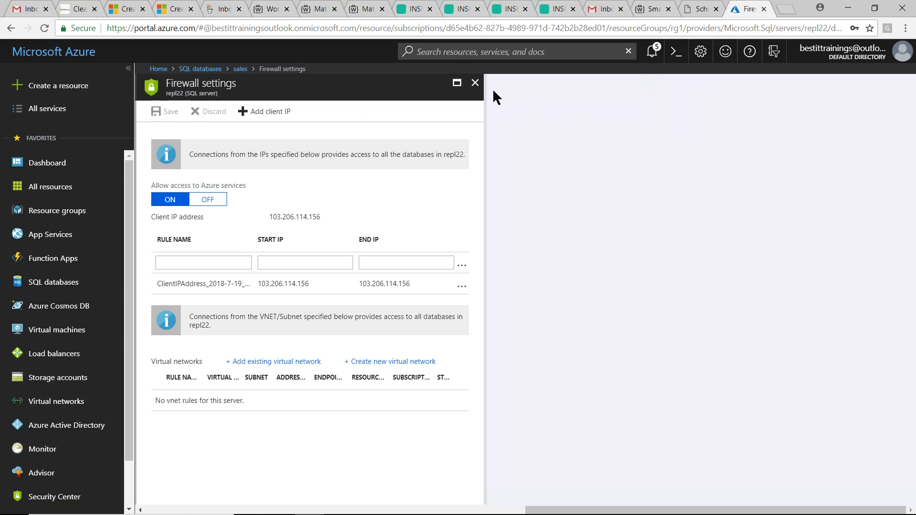
pyautogui.click(475, 83)
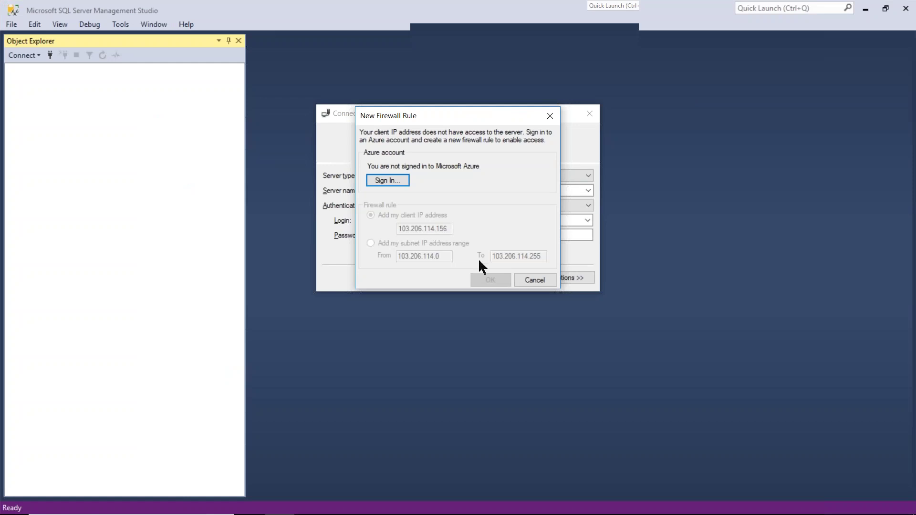
# Step: Cancel the New Firewall Rule prompt in SQL Server Management Studio and connect to repl11.database.windows.net
pyautogui.click(538, 282)
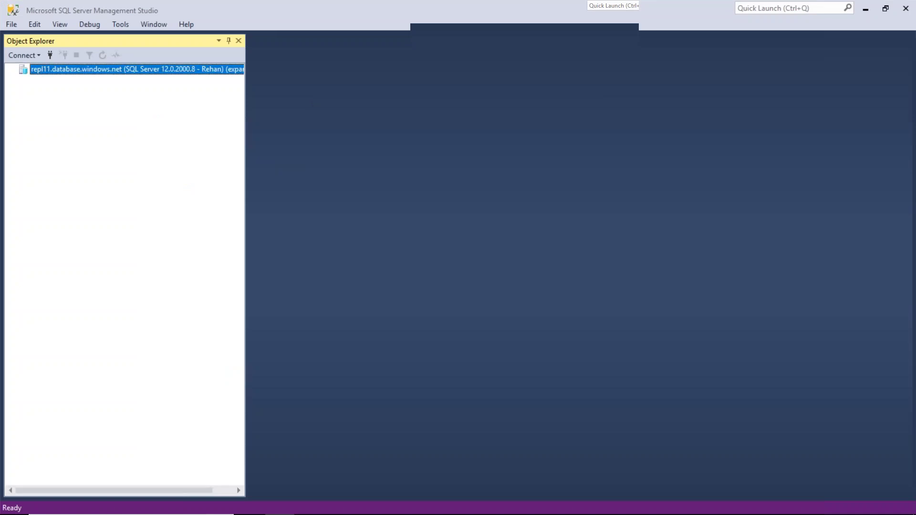
# Step: Connect Object Explorer to repl22.database.windows.net with SQL Server Authentication, entering the account password
pyautogui.click(50, 55)
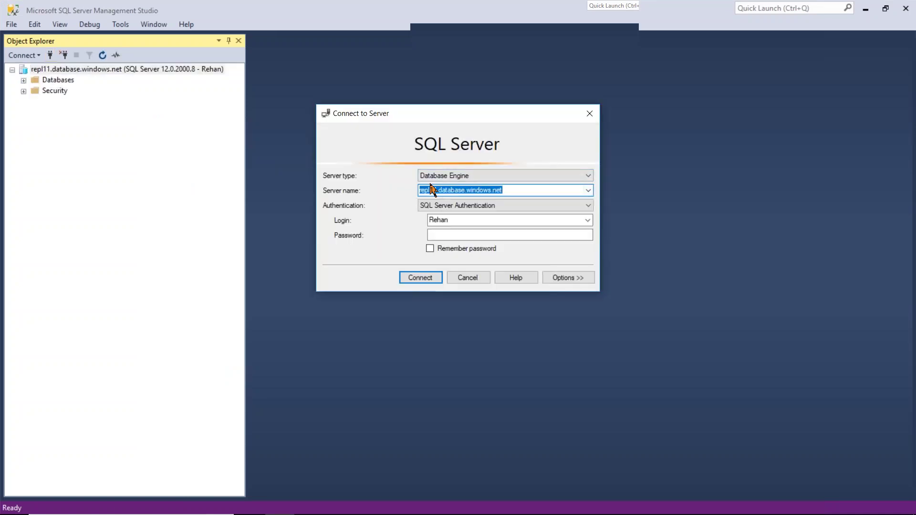
pyautogui.click(438, 189)
pyautogui.press('BackSpace')
pyautogui.press('BackSpace')
pyautogui.press('BackSpace')
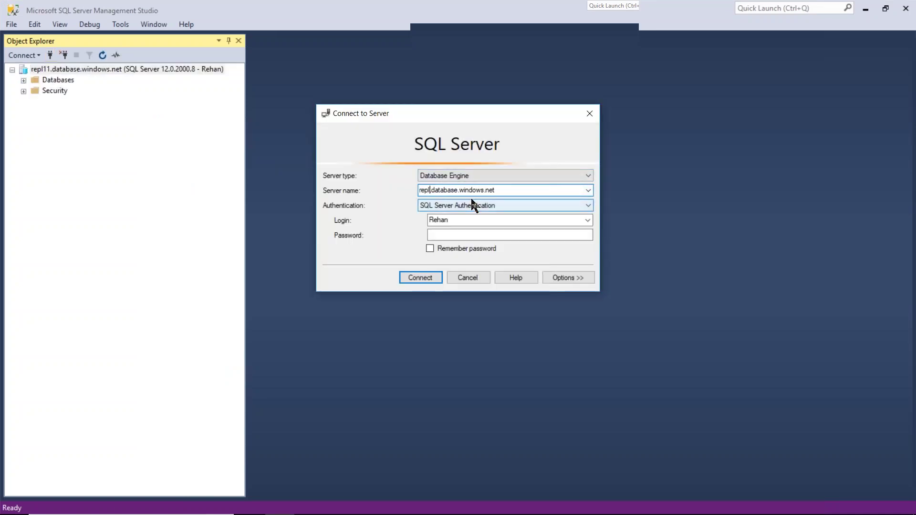
pyautogui.write('22')
pyautogui.press('Tab')
pyautogui.press('Tab')
pyautogui.press('Tab')
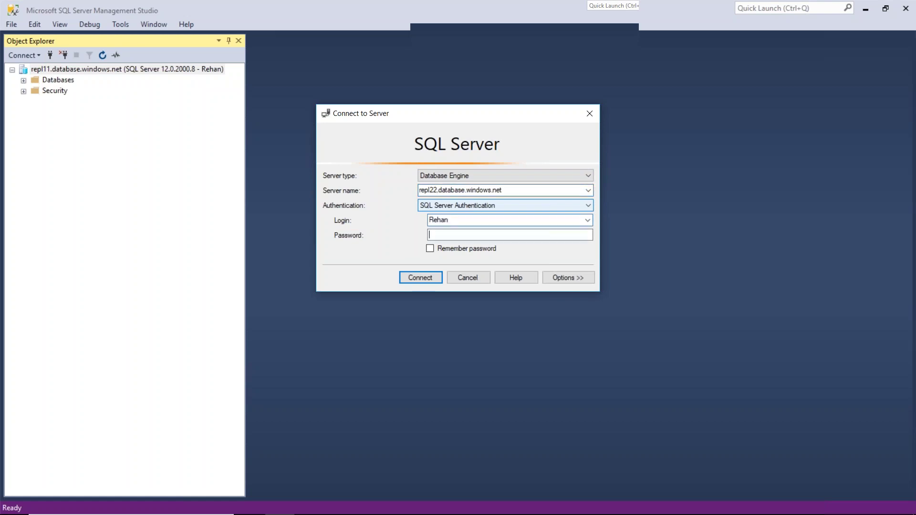
pyautogui.write('**********')
pyautogui.press('Return')
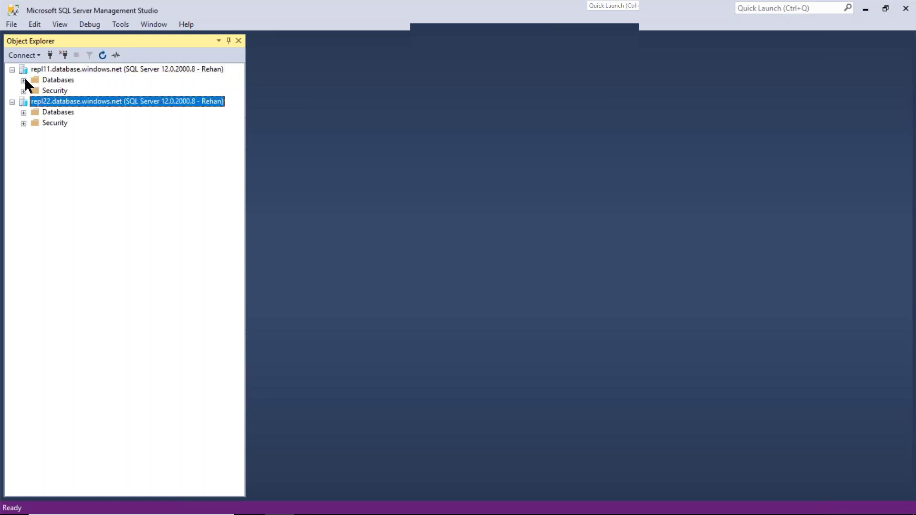
# Step: Expand the Databases folder and the sales database under both the repl11 and repl22 servers
pyautogui.click(24, 79)
pyautogui.click(23, 134)
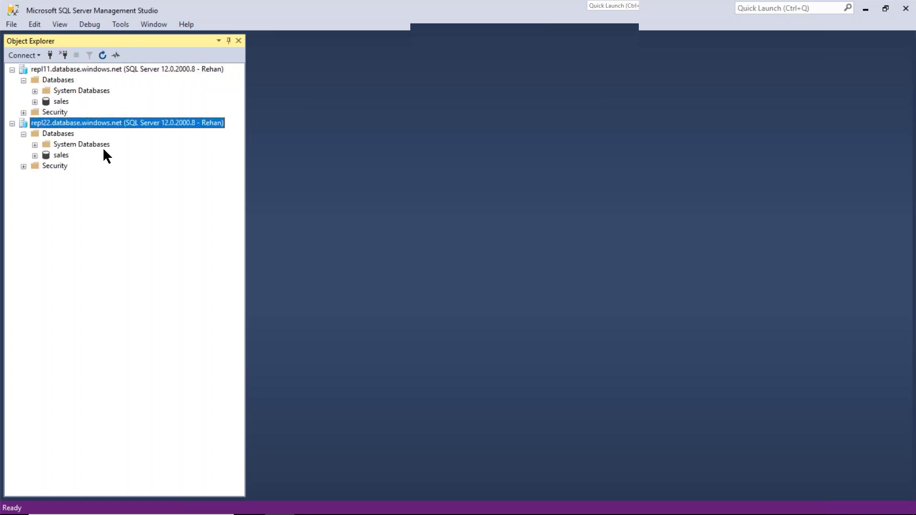
pyautogui.click(35, 101)
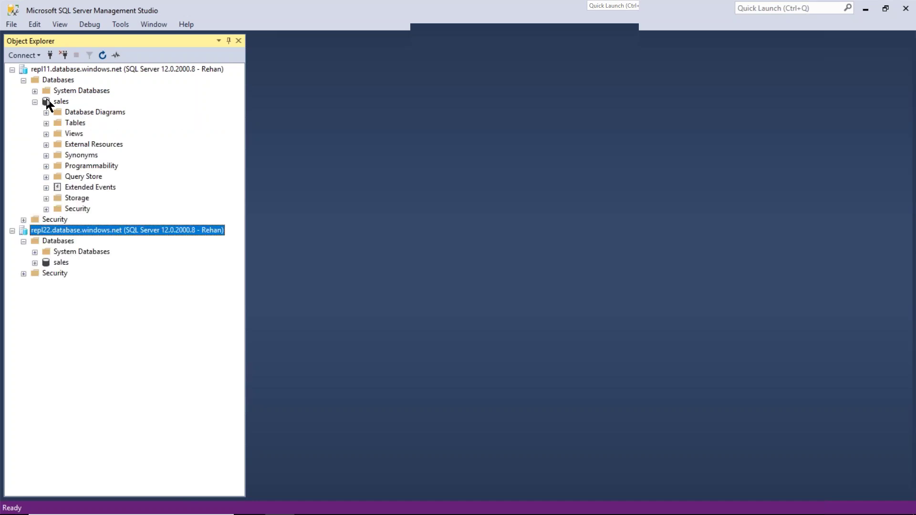
pyautogui.click(35, 262)
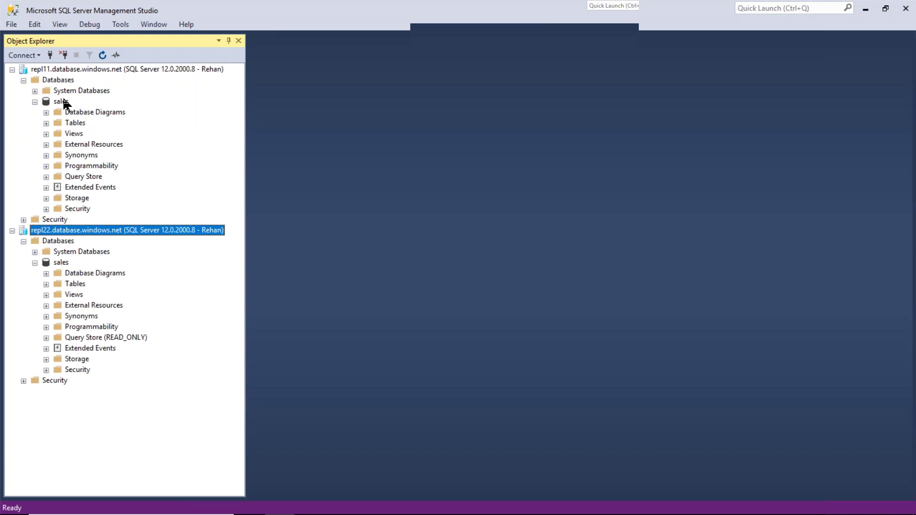
# Step: In a new query on repl11's sales database, create table prods with columns pid int, pname varchar(40) and qty int
pyautogui.rightClick(64, 100)
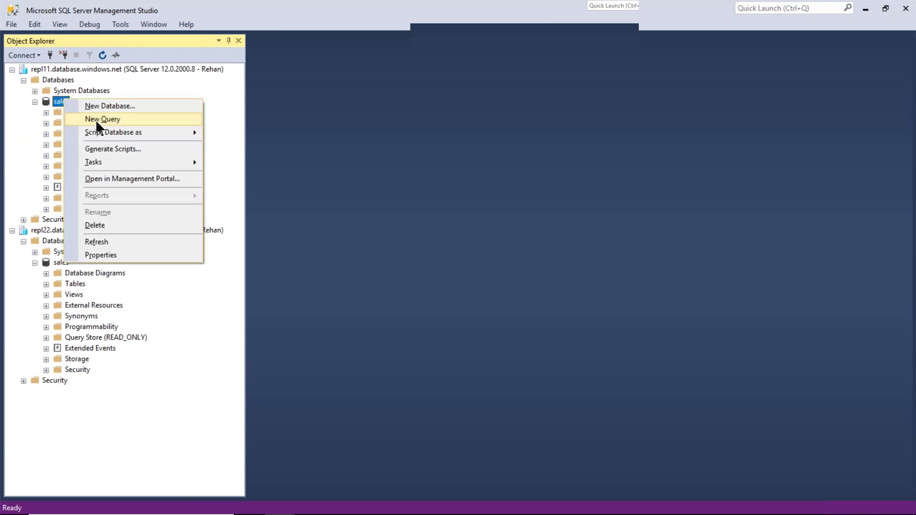
pyautogui.click(97, 119)
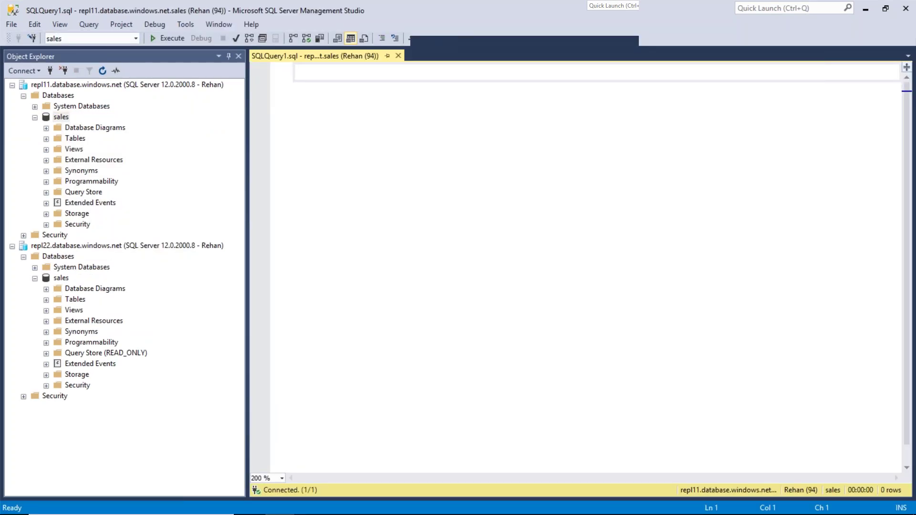
pyautogui.write('create')
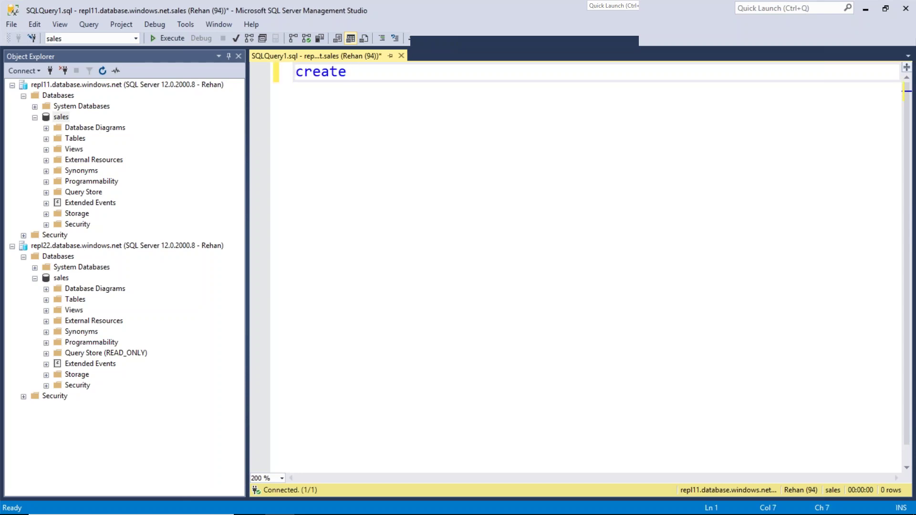
pyautogui.write(' table pr')
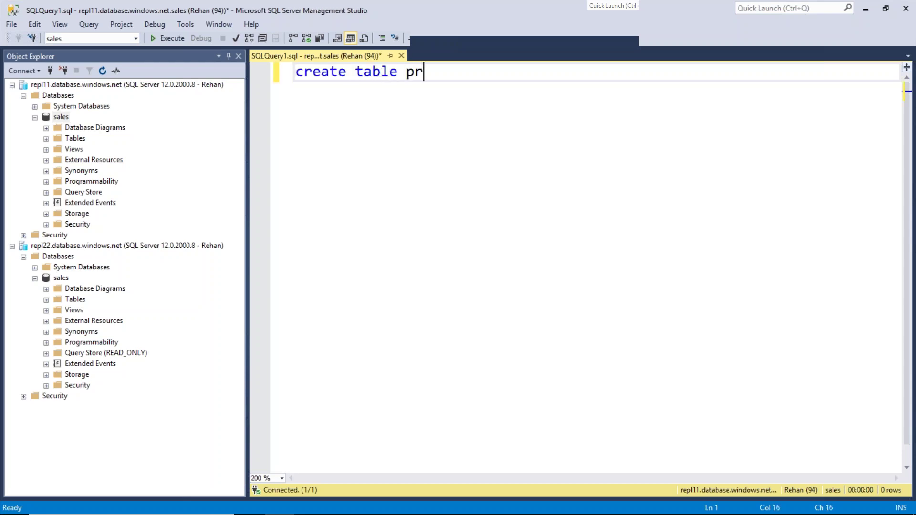
pyautogui.write('ods(pid int')
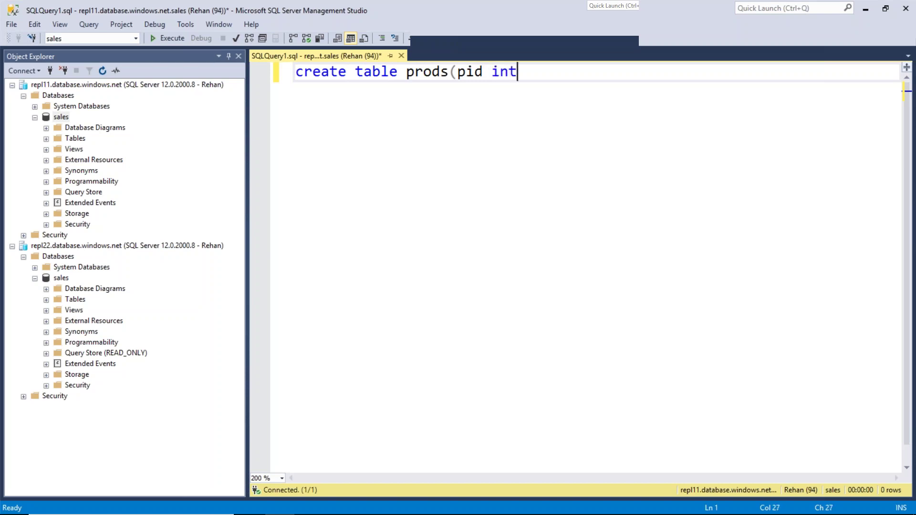
pyautogui.write(',pname varc')
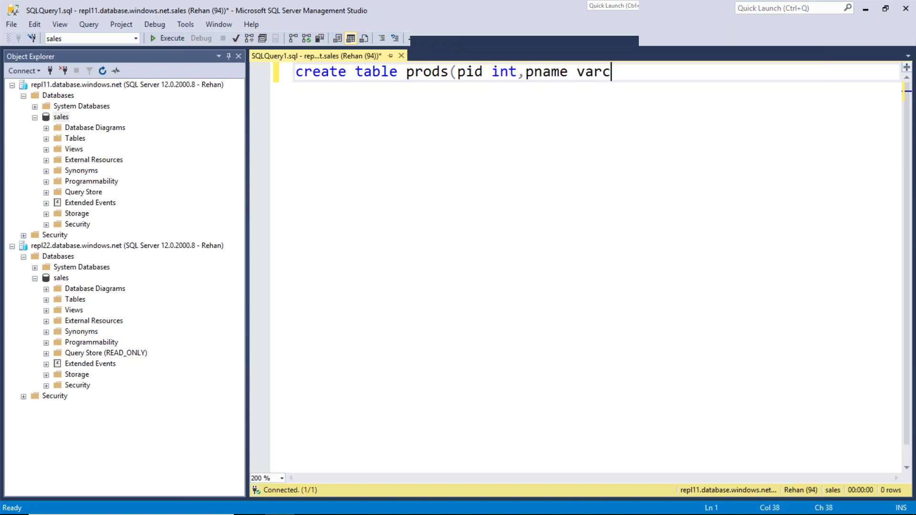
pyautogui.write('har(40)')
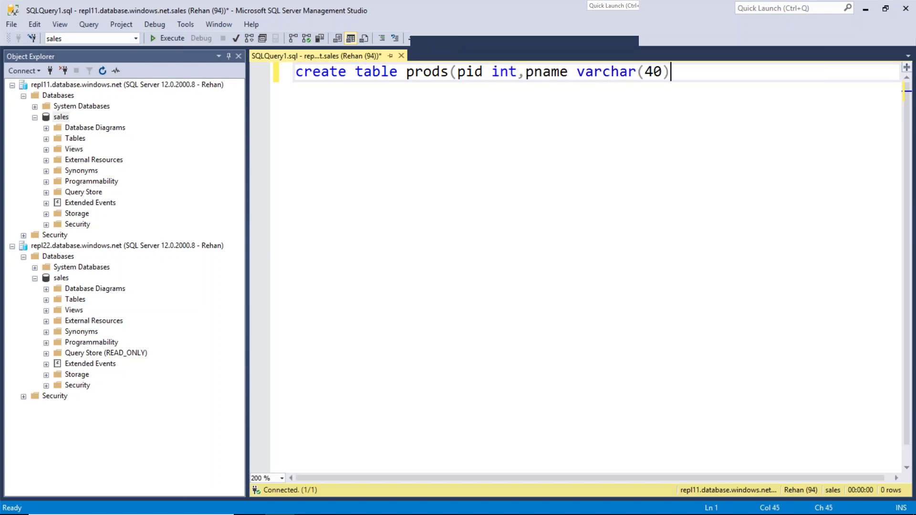
pyautogui.write(',qty int)')
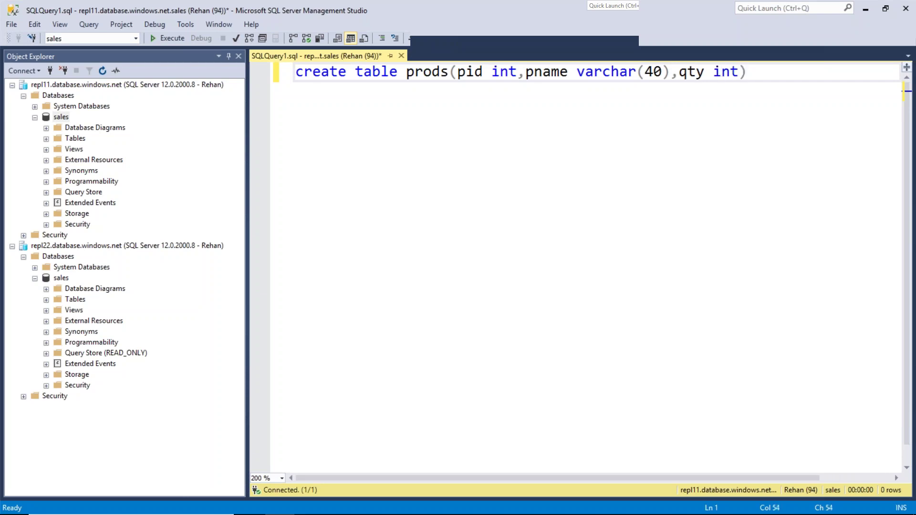
pyautogui.press('F5')
# Step: Add a statement inserting the values 1, 'Pens', 4500 into prods and execute only that statement
pyautogui.press('Return')
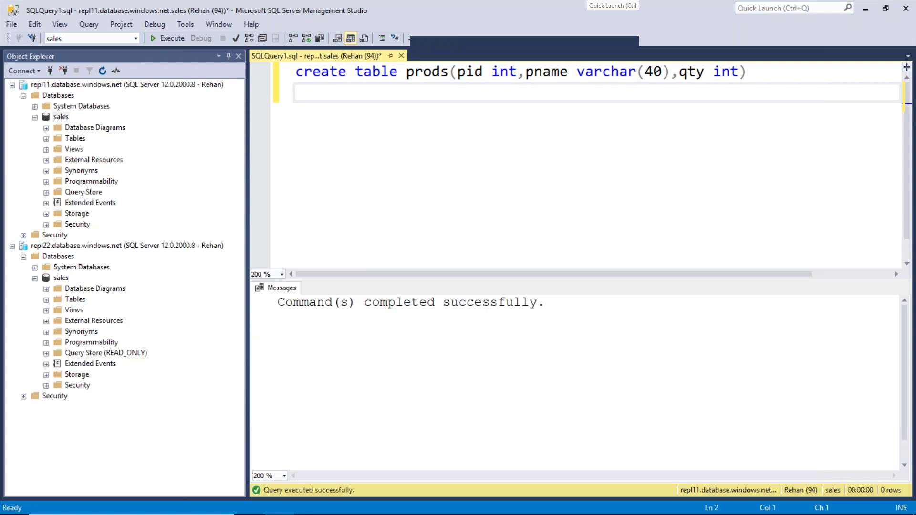
pyautogui.write('insert prods v')
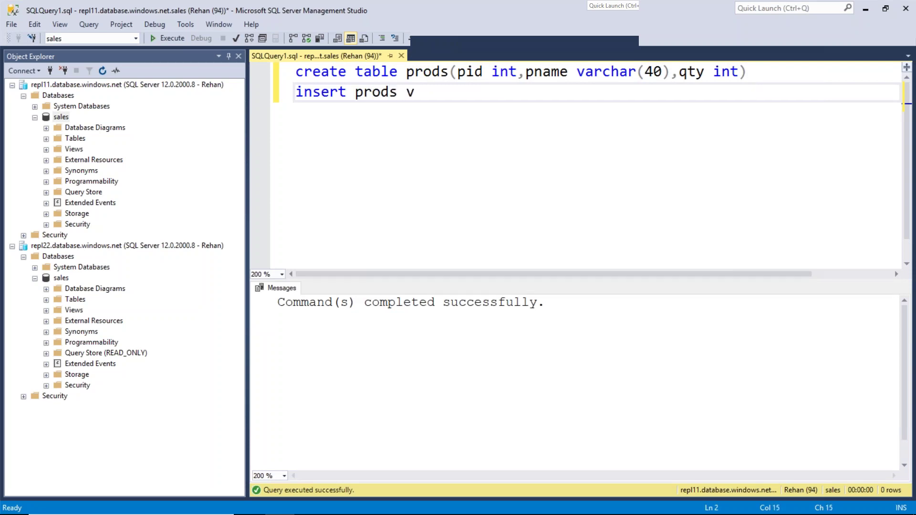
pyautogui.write('alues(1,')
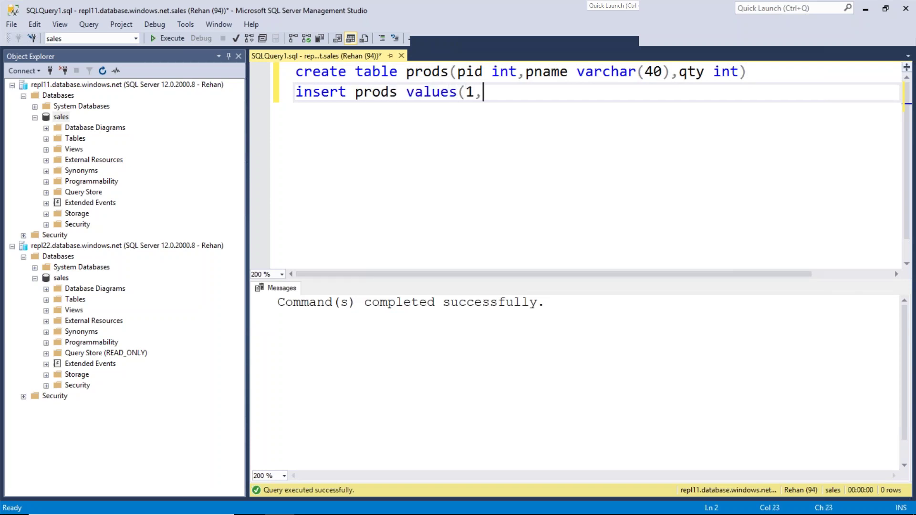
pyautogui.write("'Pens',4")
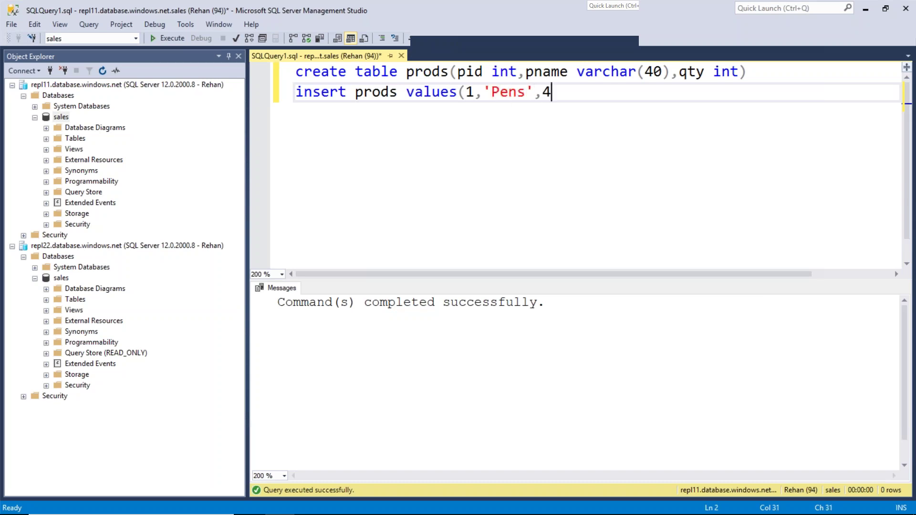
pyautogui.write('500)')
pyautogui.hotkey('shift', 'Home')
pyautogui.press('F5')
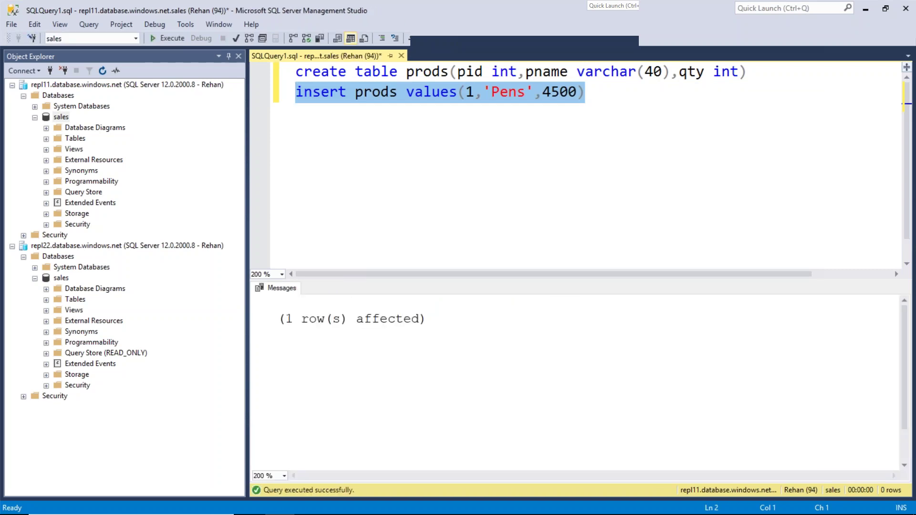
pyautogui.click(346, 92)
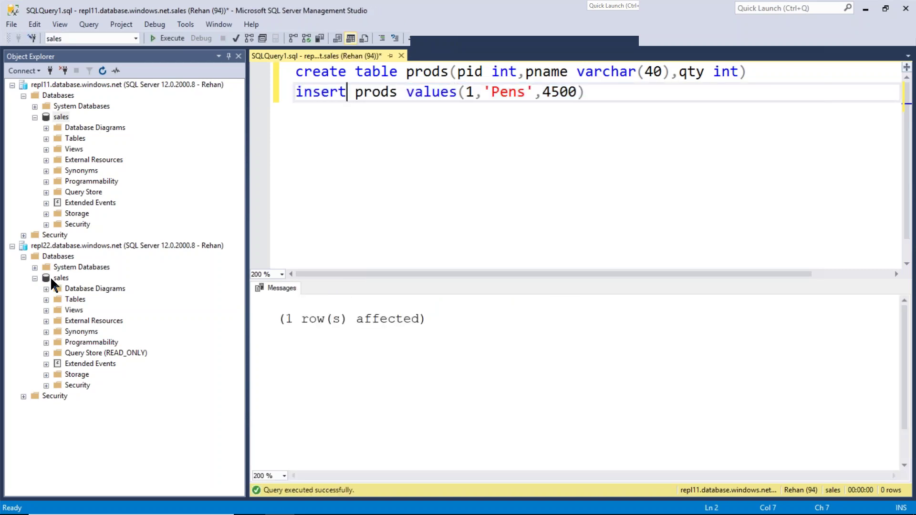
# Step: Look up dbo.prods among the repl22 sales tables, query its top 1000 rows, and close that query
pyautogui.click(46, 300)
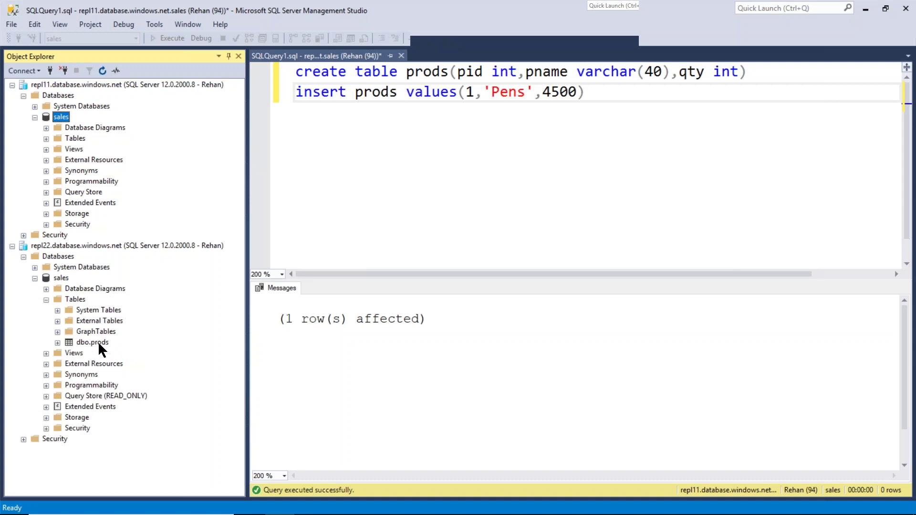
pyautogui.click(99, 343)
pyautogui.rightClick(102, 346)
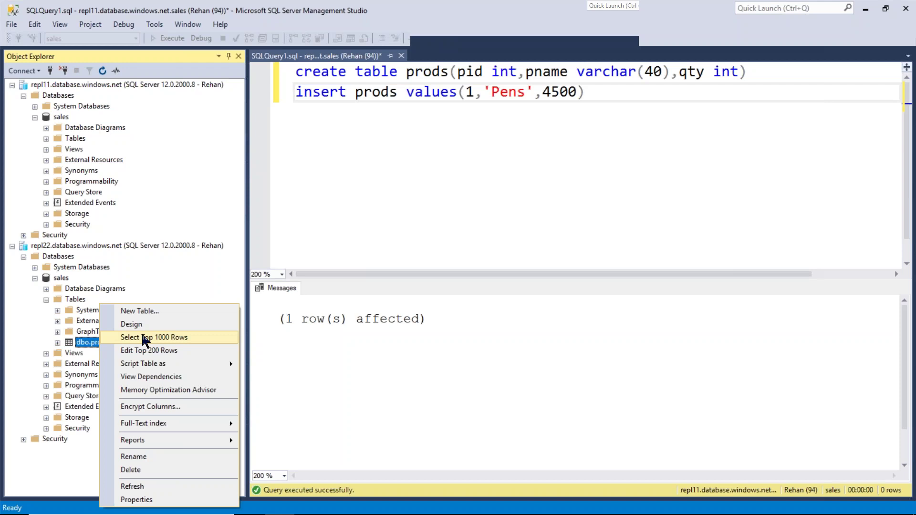
pyautogui.click(142, 337)
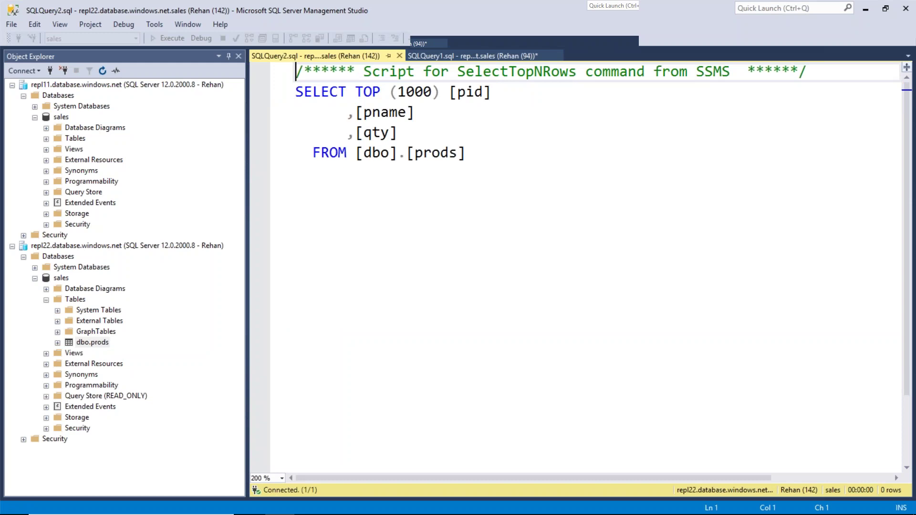
pyautogui.click(400, 56)
pyautogui.click(376, 162)
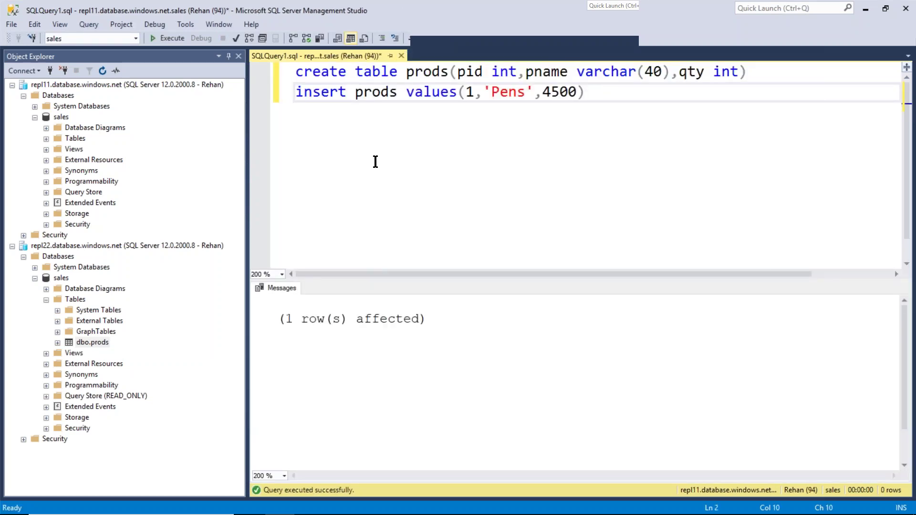
pyautogui.click(47, 299)
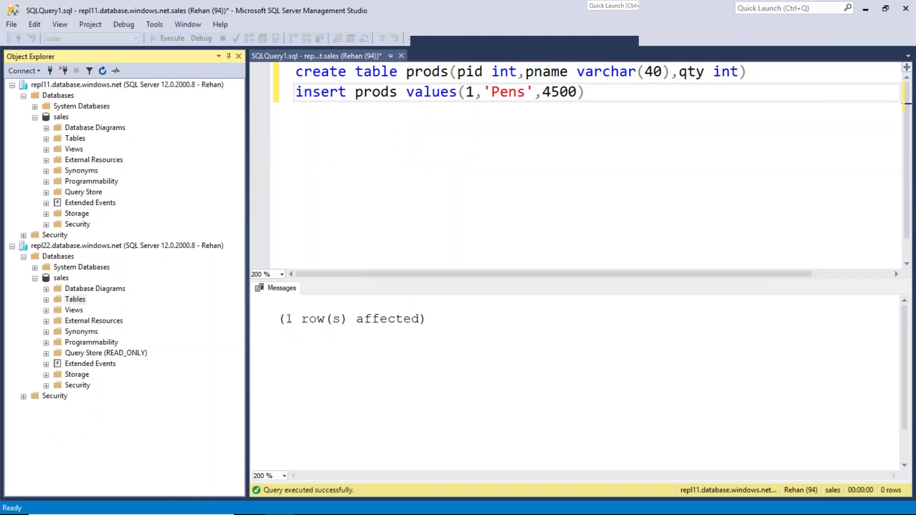
# Step: Switch to the Azure portal and open the failover group form from the repl11 sales database's Geo-Replication settings
pyautogui.click(458, 91)
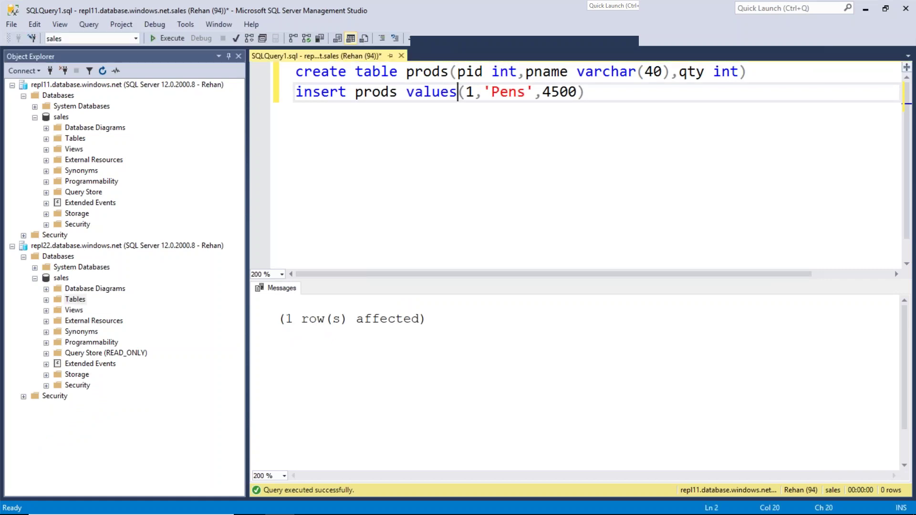
pyautogui.click(866, 10)
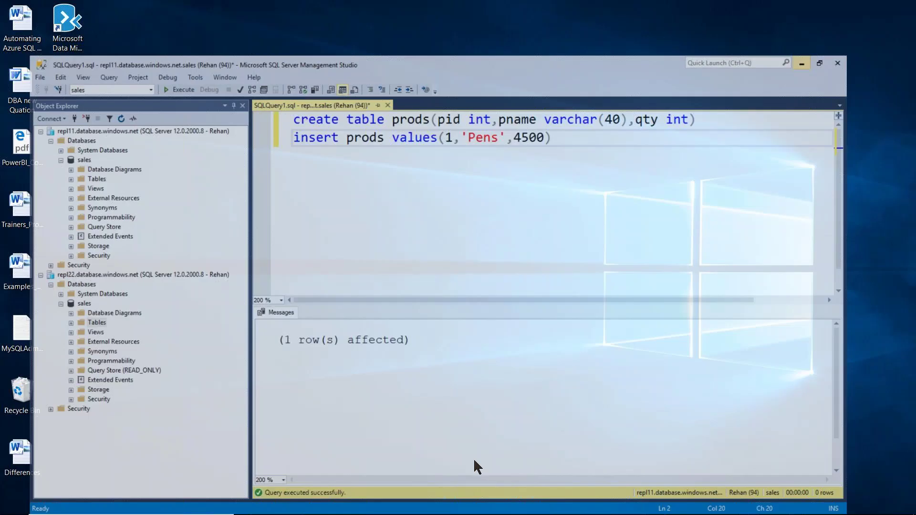
pyautogui.click(306, 507)
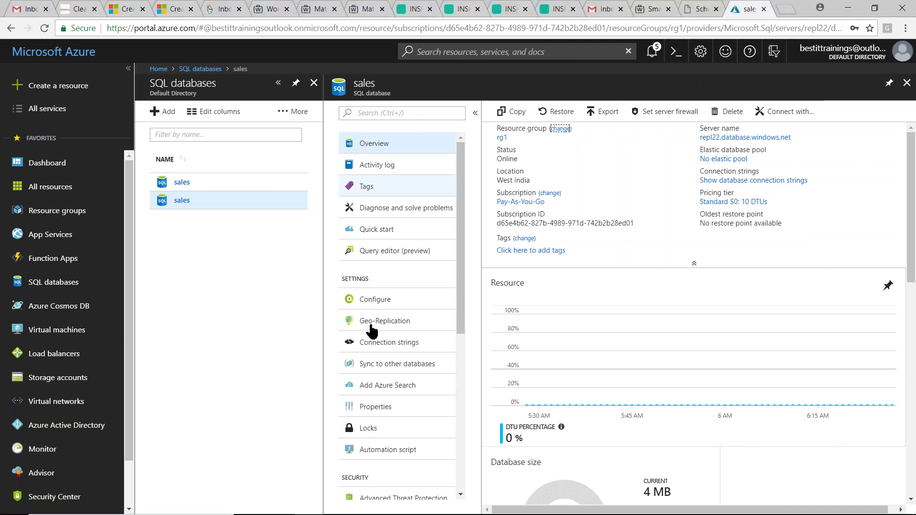
pyautogui.click(175, 184)
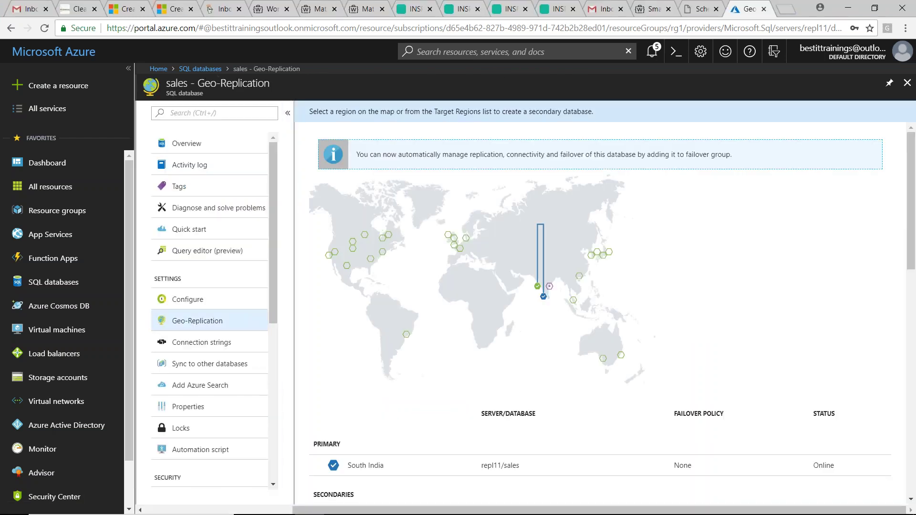
pyautogui.click(547, 158)
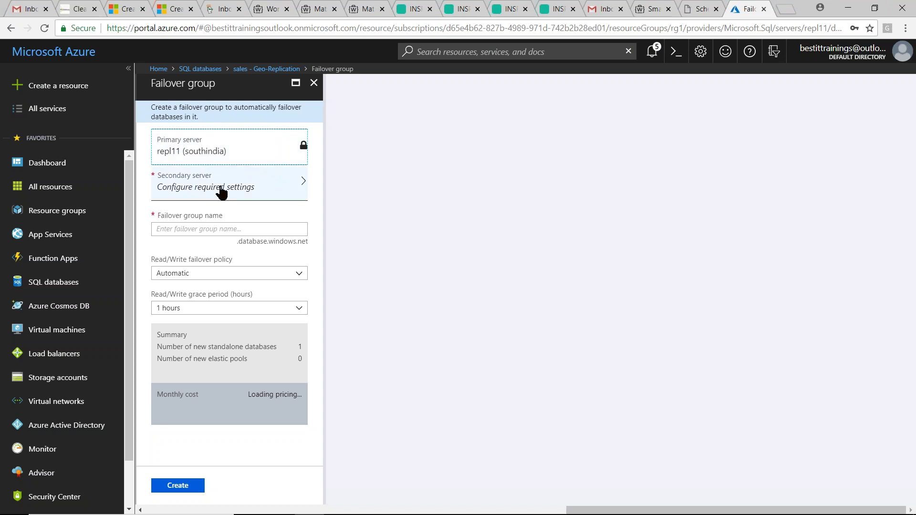
# Step: Choose repl22 (West India) as the secondary server and name the failover group sqlfg1
pyautogui.click(260, 188)
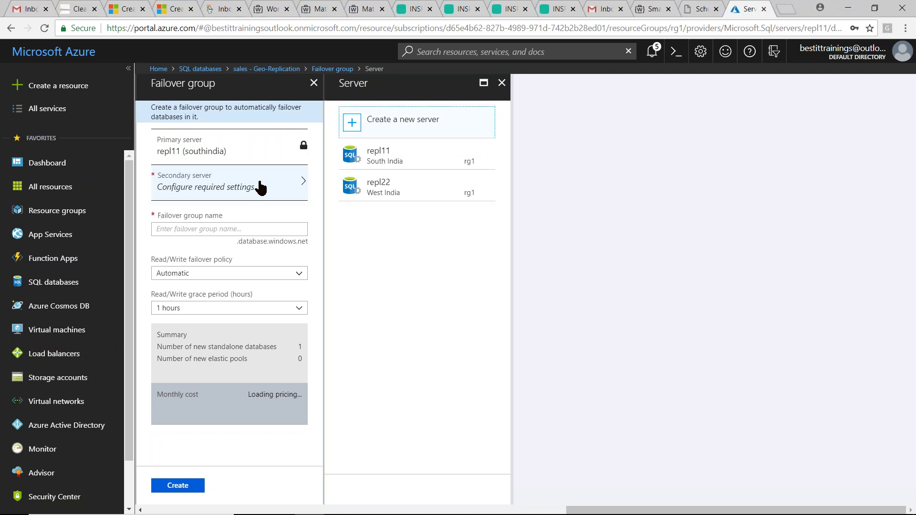
pyautogui.click(409, 188)
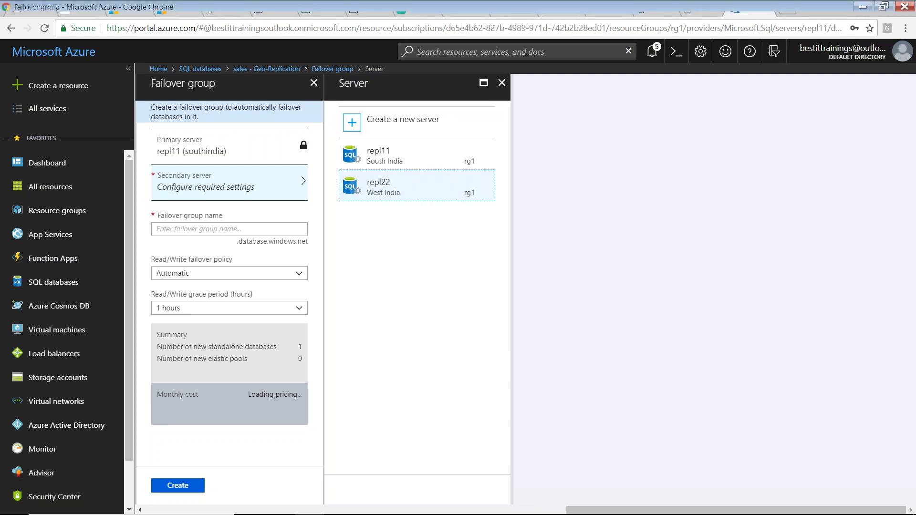
pyautogui.click(189, 230)
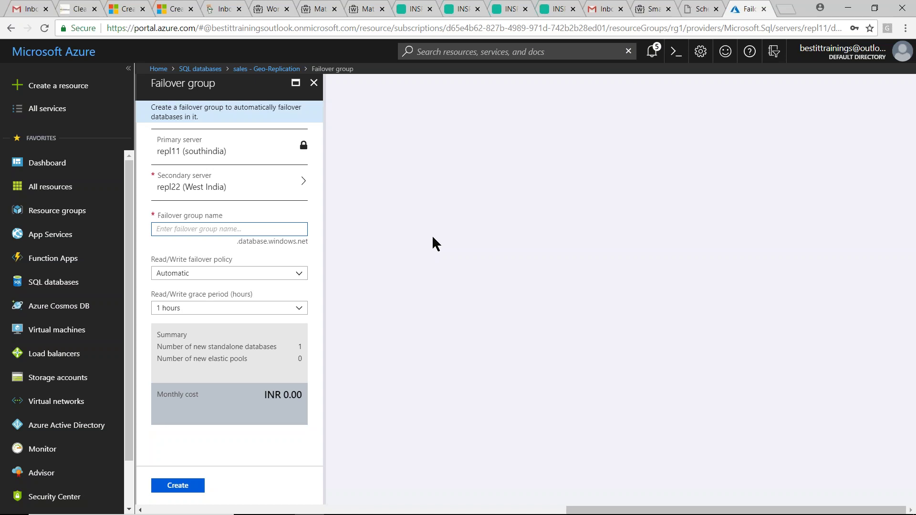
pyautogui.write('fg1')
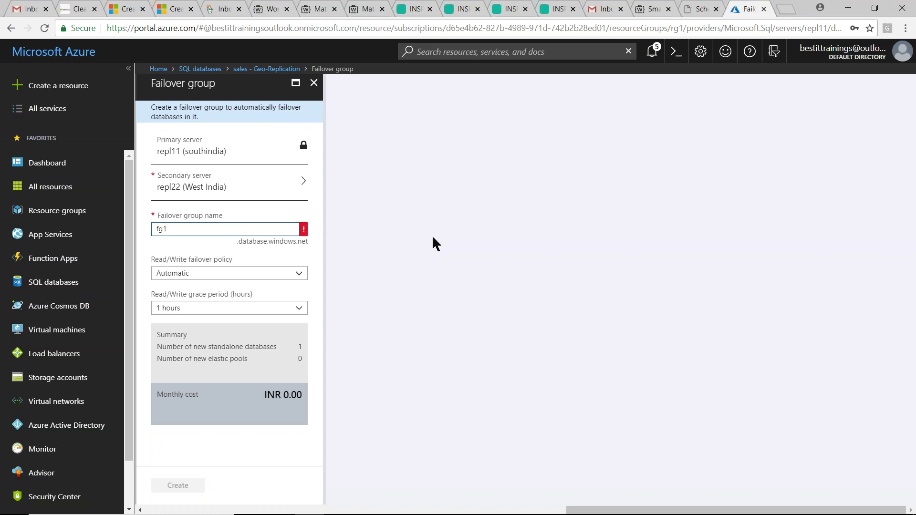
pyautogui.press('BackSpace')
pyautogui.press('BackSpace')
pyautogui.press('BackSpace')
pyautogui.write('sqlfg1')
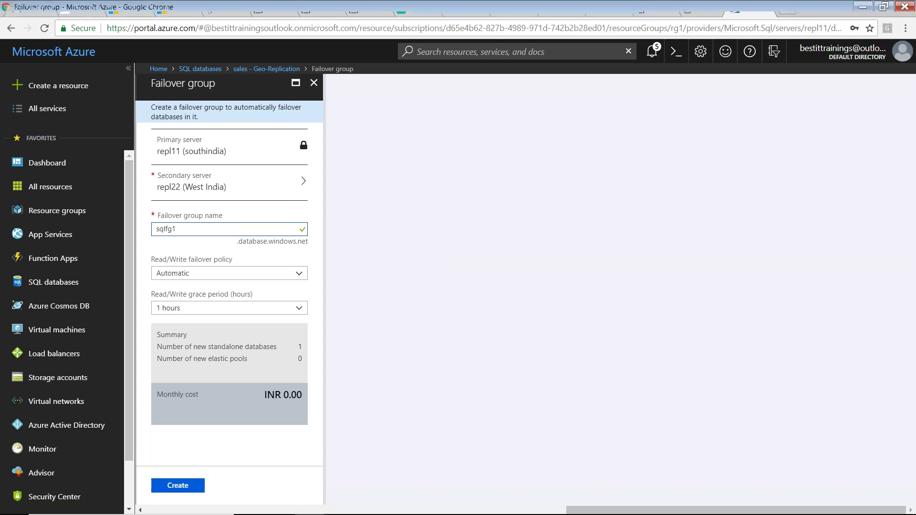
# Step: Set the read/write failover policy to Automatic and the read/write grace period to 1 hour
pyautogui.click(269, 281)
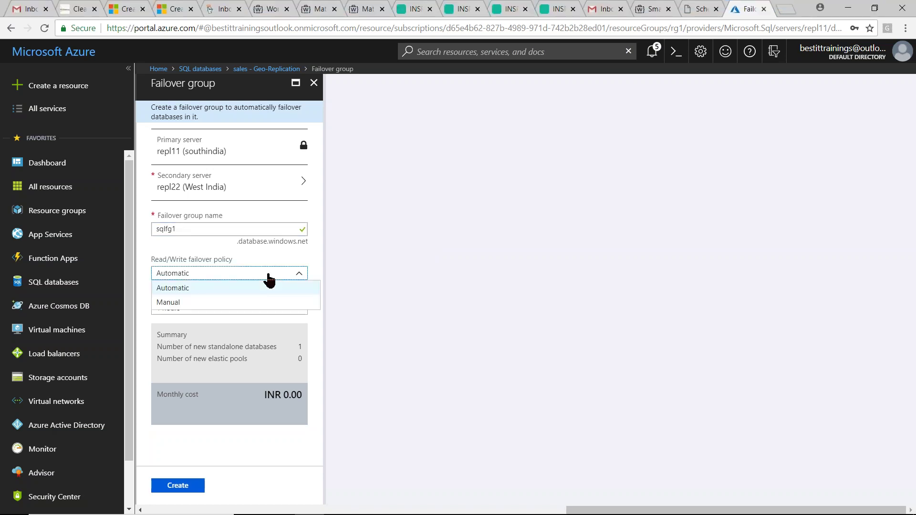
pyautogui.click(229, 288)
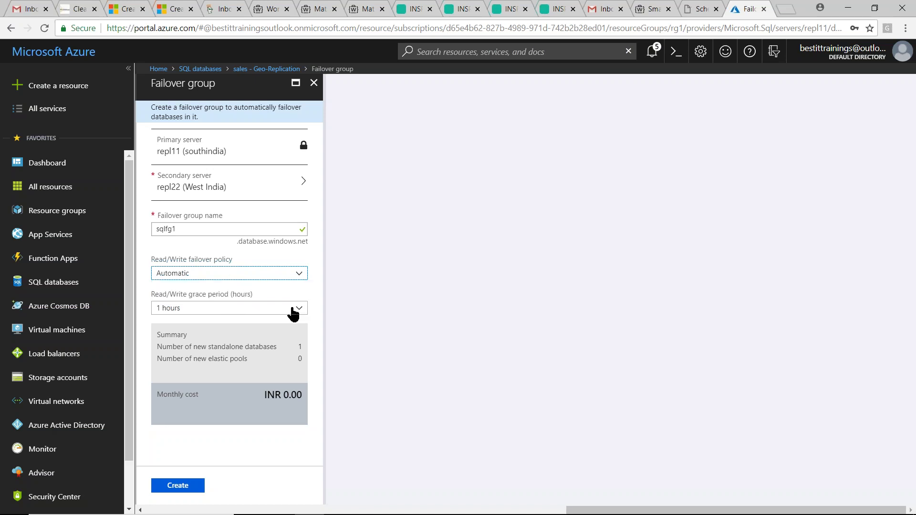
pyautogui.click(280, 316)
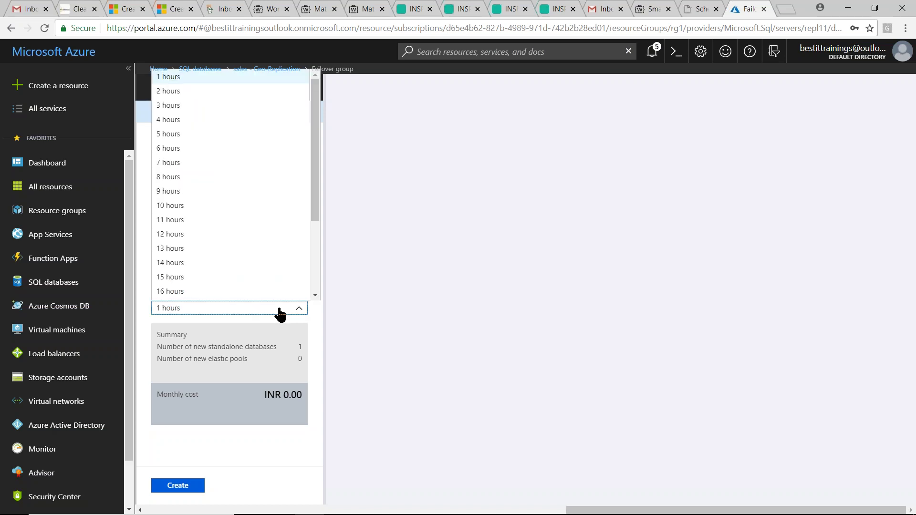
pyautogui.click(316, 206)
pyautogui.moveTo(315, 207); pyautogui.dragTo(303, 102)
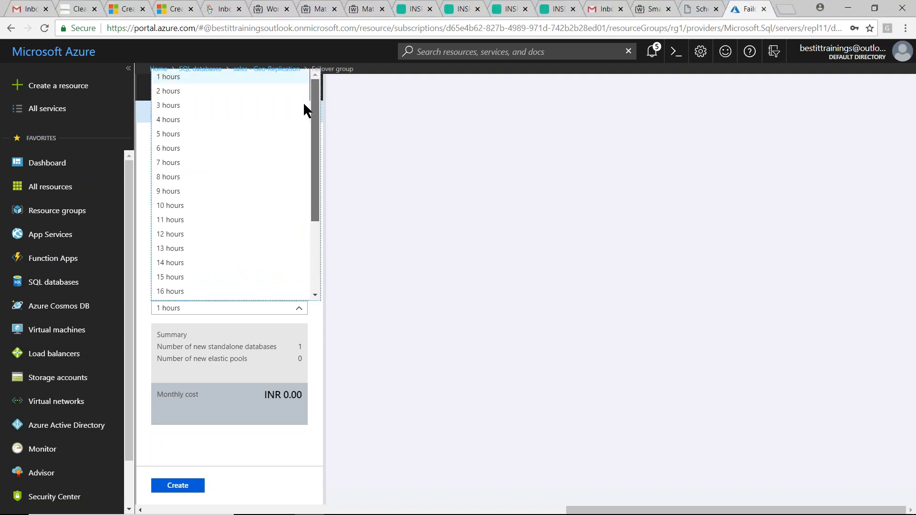
pyautogui.click(252, 83)
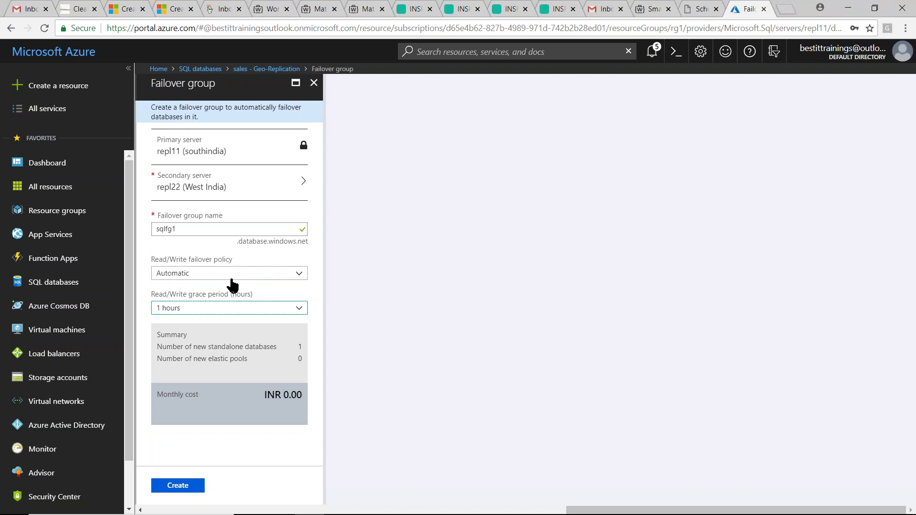
pyautogui.click(456, 348)
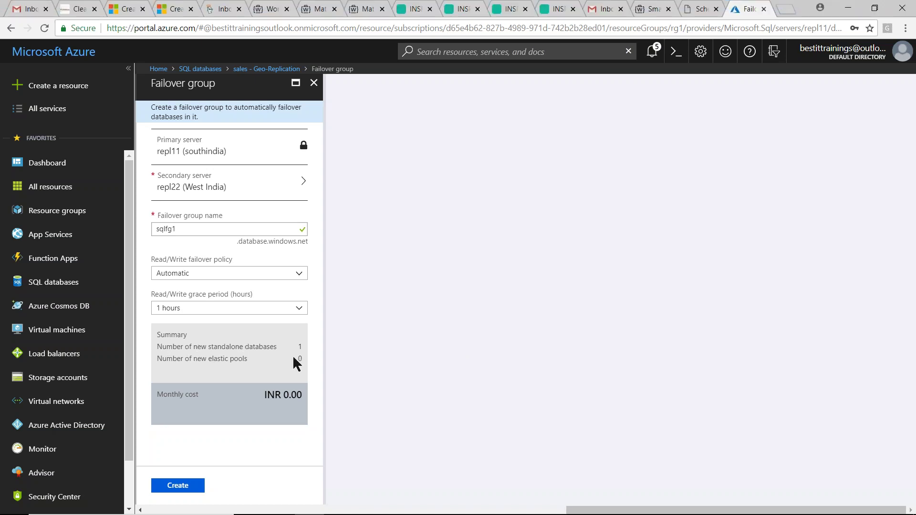
# Step: Create the configured failover group and review the primary and secondary servers on the Geo-Replication page while it deploys
pyautogui.click(179, 486)
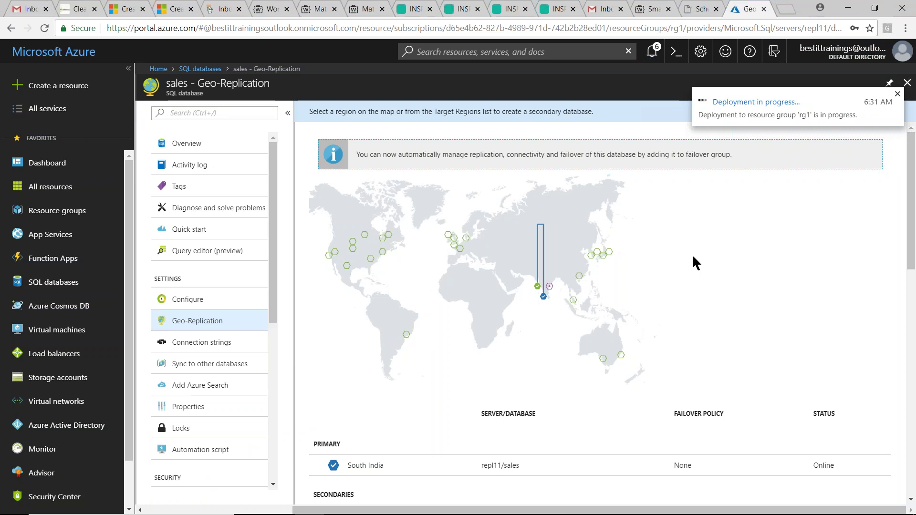
pyautogui.scroll(-2, 914, 207)
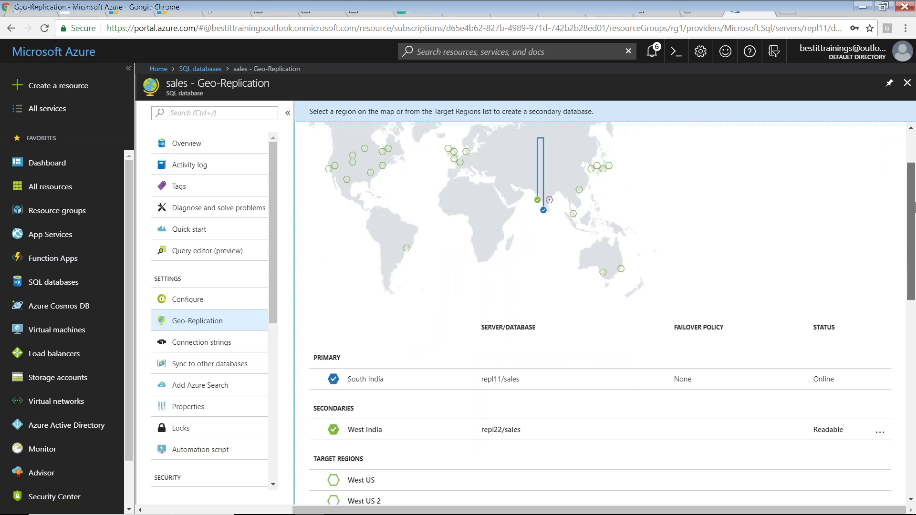
pyautogui.scroll(-1, 915, 207)
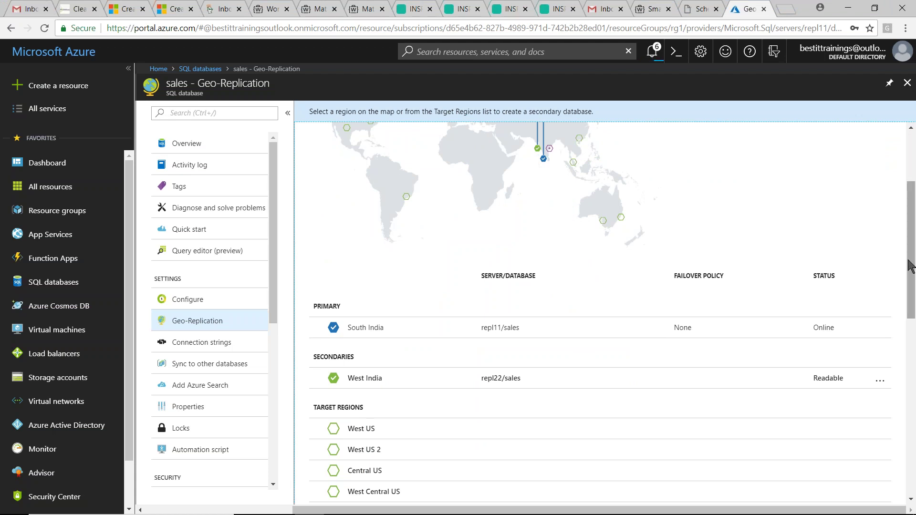
pyautogui.scroll(3, 904, 183)
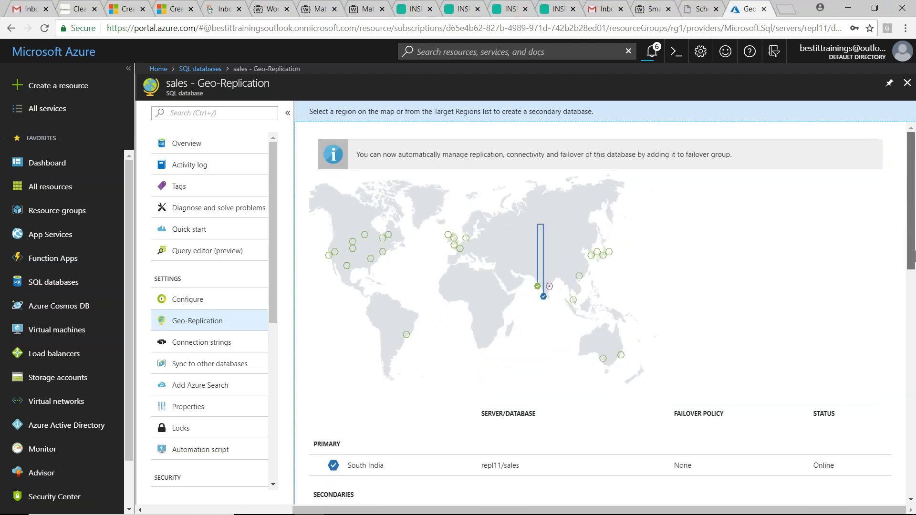
pyautogui.scroll(-4, 915, 256)
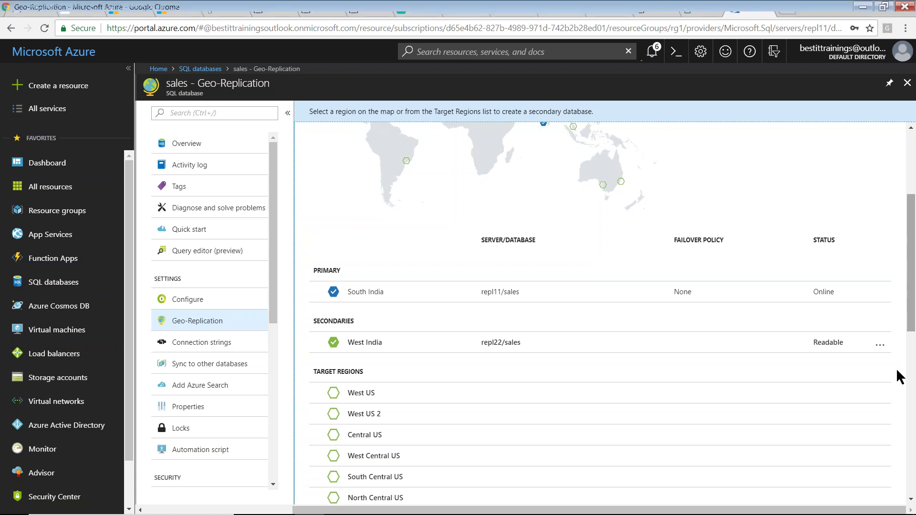
pyautogui.scroll(4, 903, 218)
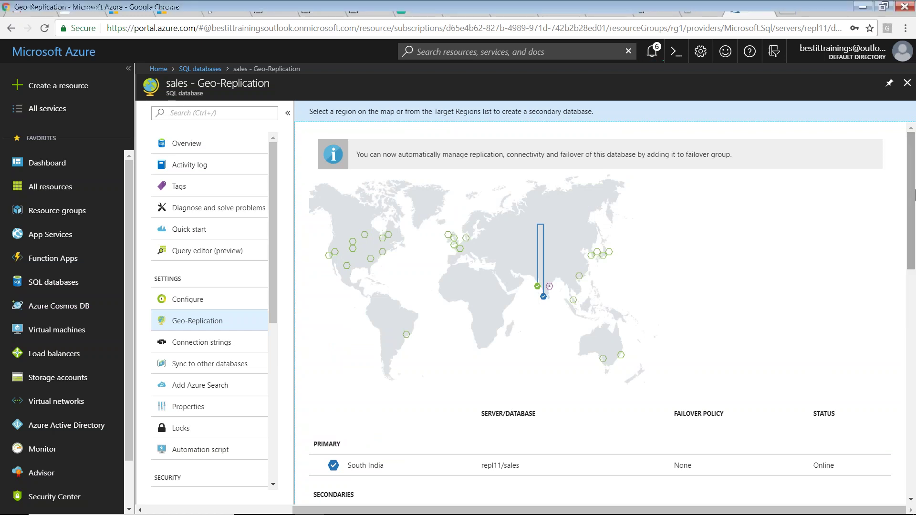
pyautogui.scroll(-2, 804, 229)
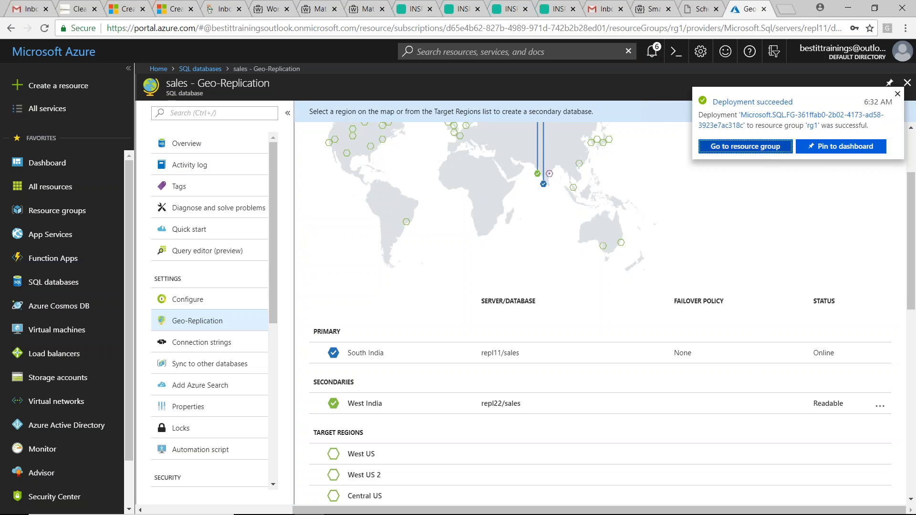
pyautogui.click(896, 95)
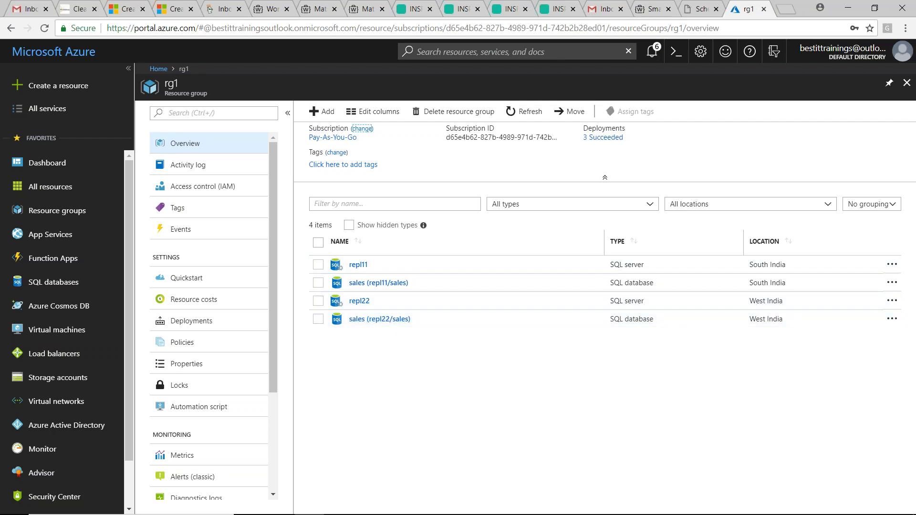
# Step: Open the repl11 sales database from resource group rg1 and examine the primary's failover policy in its Geo-Replication settings
pyautogui.click(363, 284)
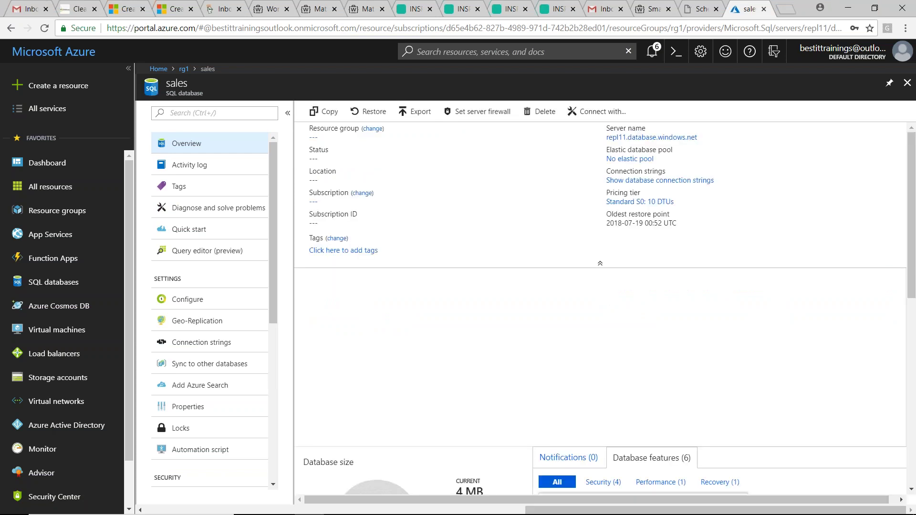
pyautogui.click(200, 321)
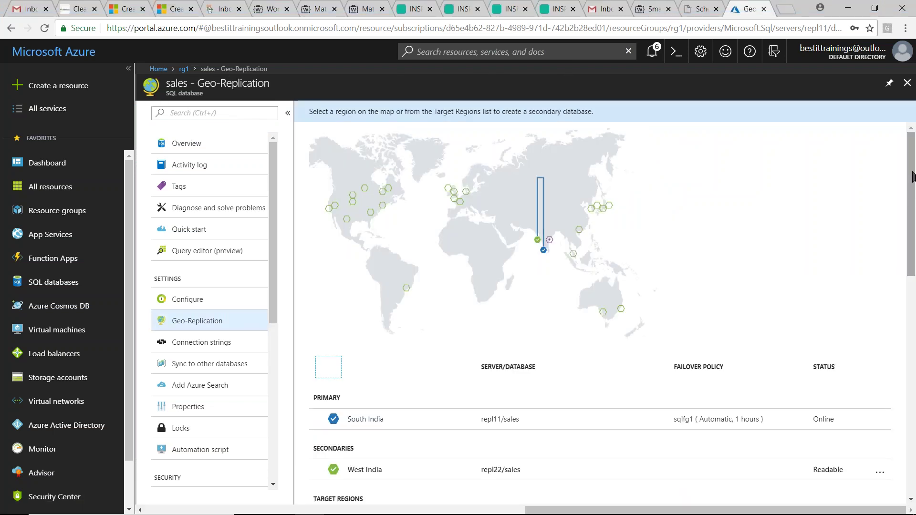
pyautogui.scroll(-2, 914, 179)
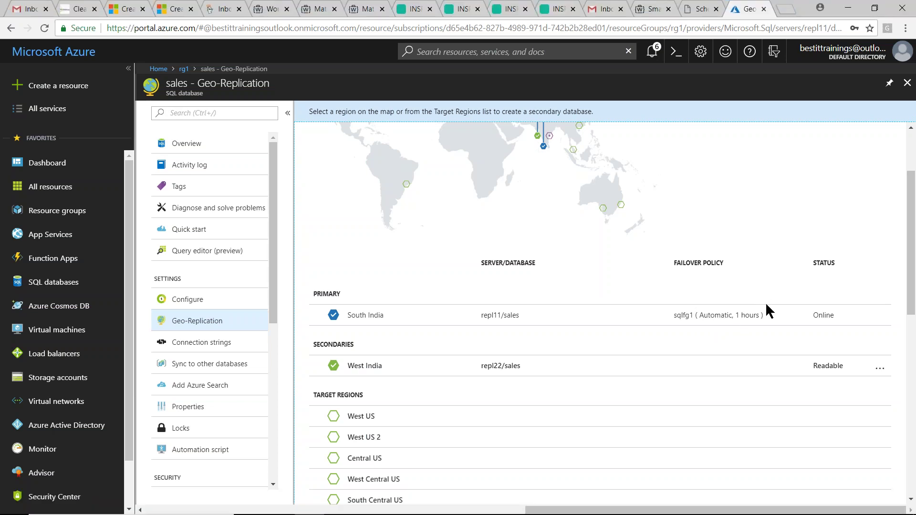
pyautogui.scroll(2, 906, 226)
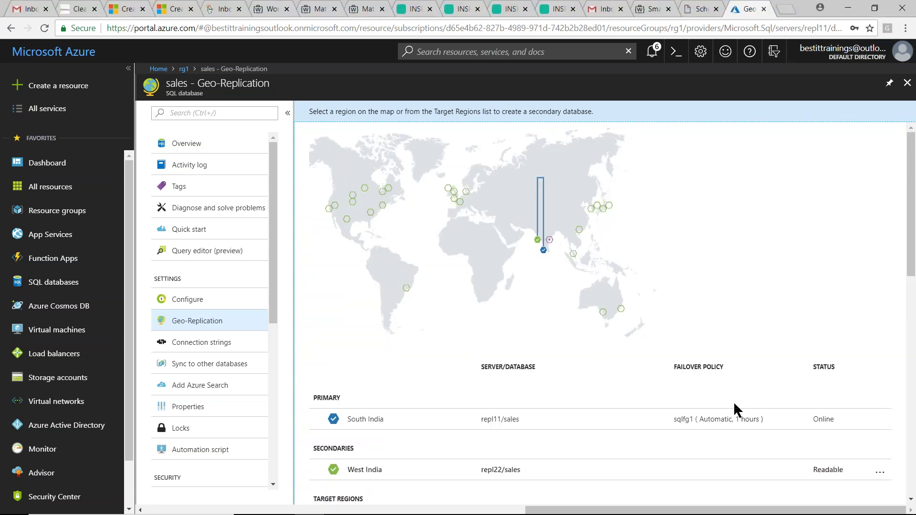
pyautogui.moveTo(675, 419); pyautogui.dragTo(691, 421)
pyautogui.click(691, 422)
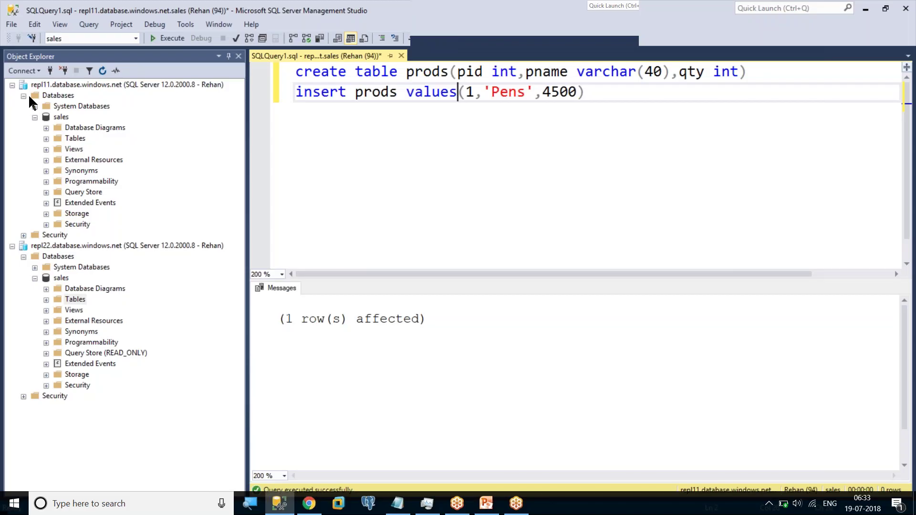
# Step: Switch to SQL Server Management Studio and connect to sqlfg1.database.windows.net using the account password, with Remember password enabled
pyautogui.click(24, 96)
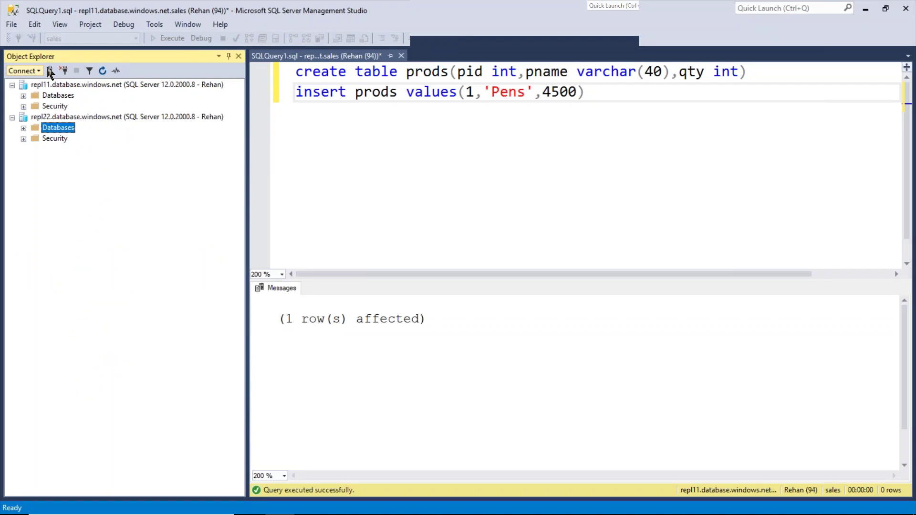
pyautogui.click(49, 71)
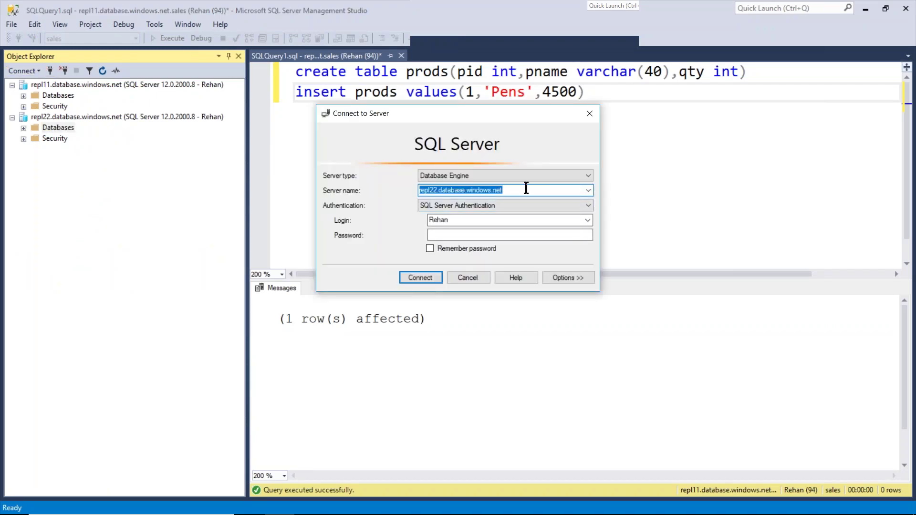
pyautogui.click(432, 189)
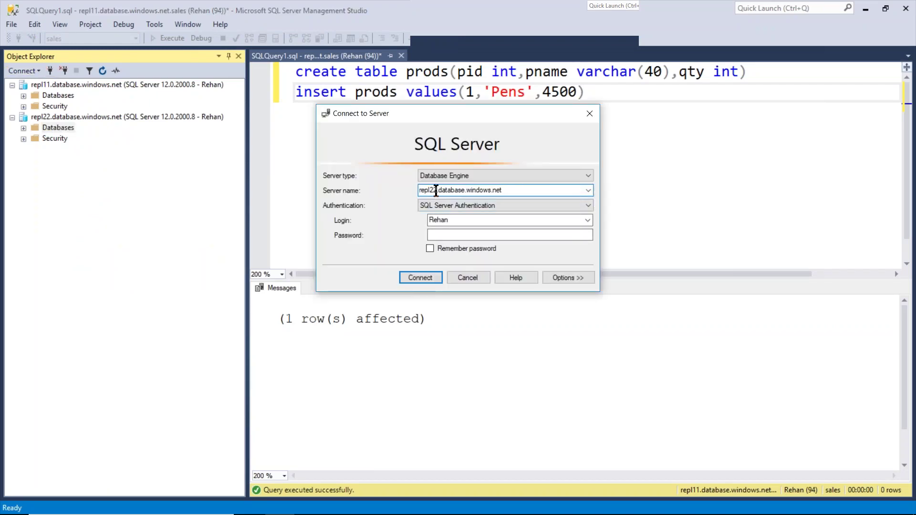
pyautogui.moveTo(436, 191); pyautogui.dragTo(409, 192)
pyautogui.press('BackSpace')
pyautogui.write('sqlfg1')
pyautogui.press('Tab')
pyautogui.press('Tab')
pyautogui.press('Tab')
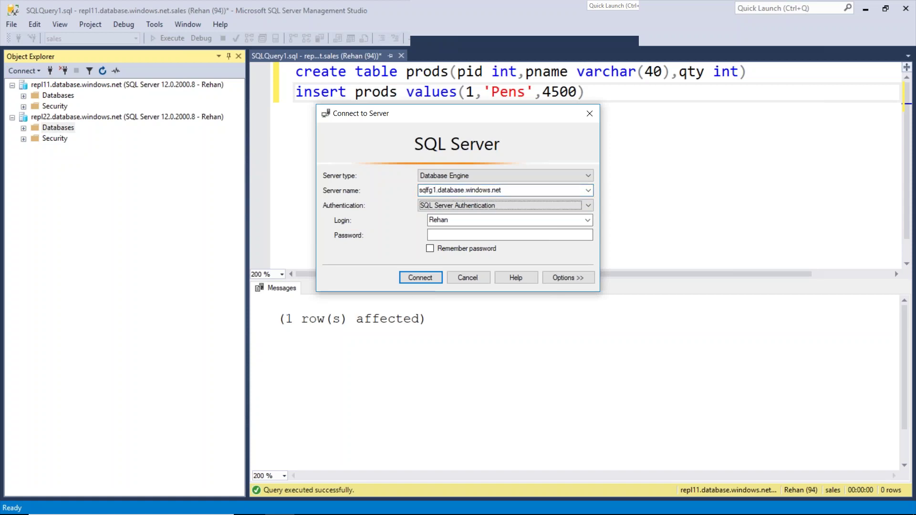
pyautogui.write('**********')
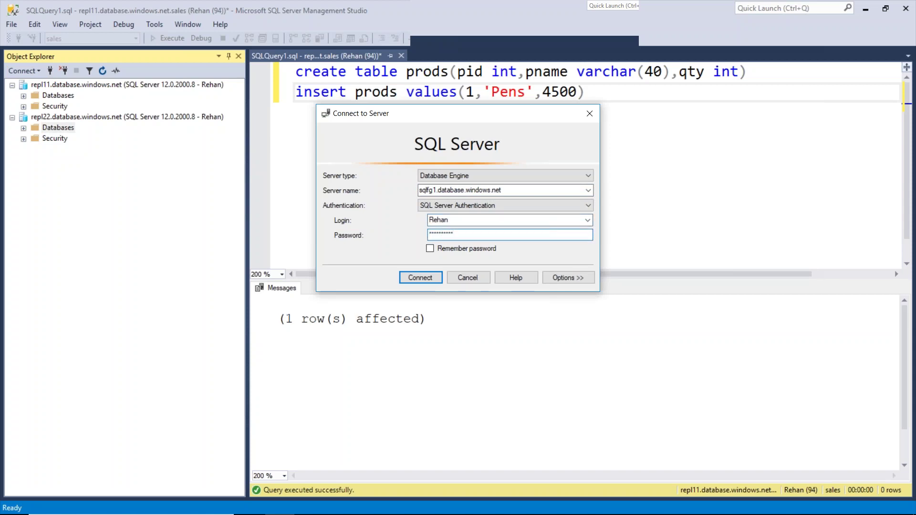
pyautogui.click(437, 246)
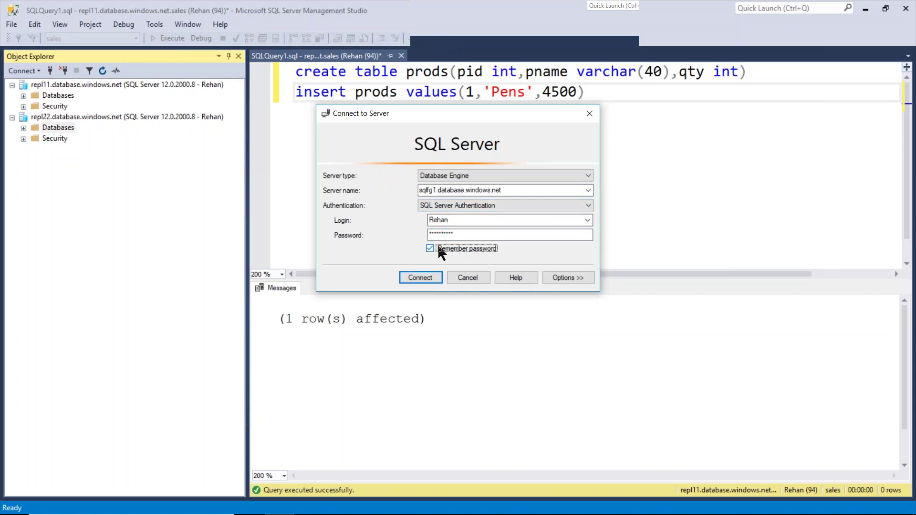
pyautogui.click(429, 280)
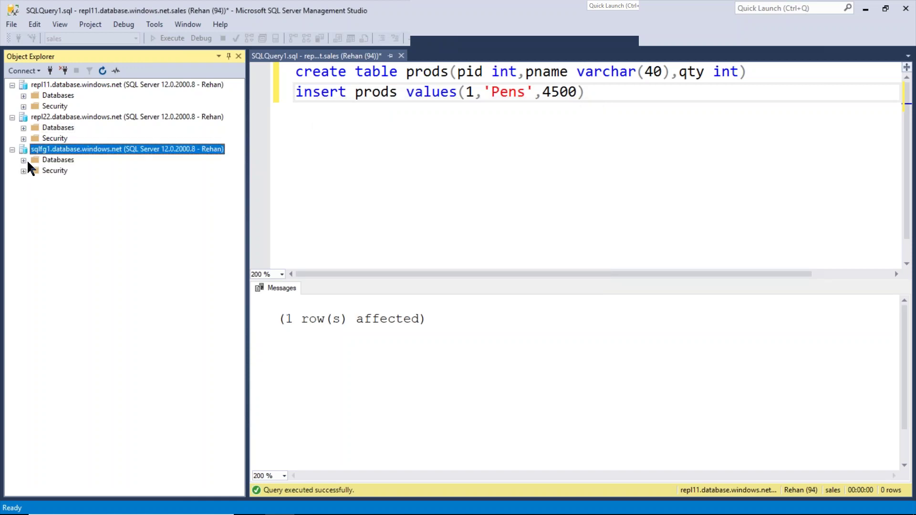
pyautogui.click(23, 160)
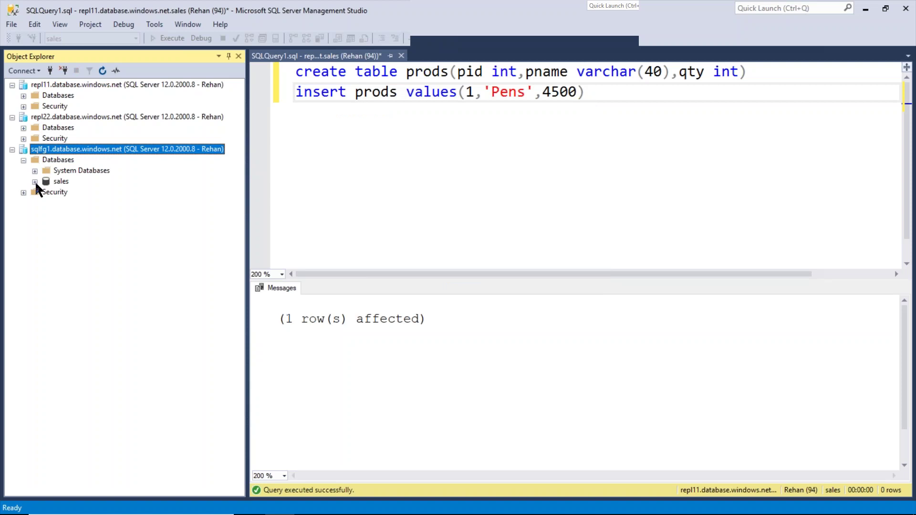
pyautogui.rightClick(123, 149)
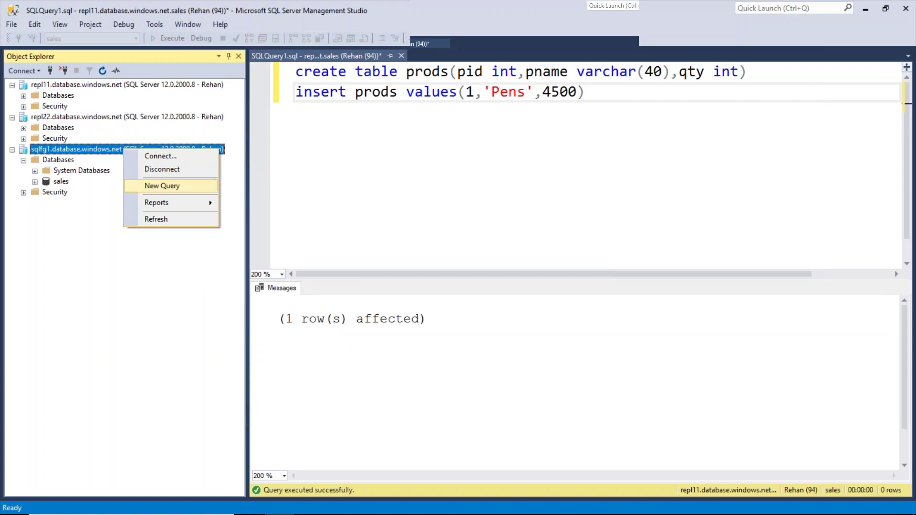
pyautogui.click(174, 186)
pyautogui.write('select @@servername')
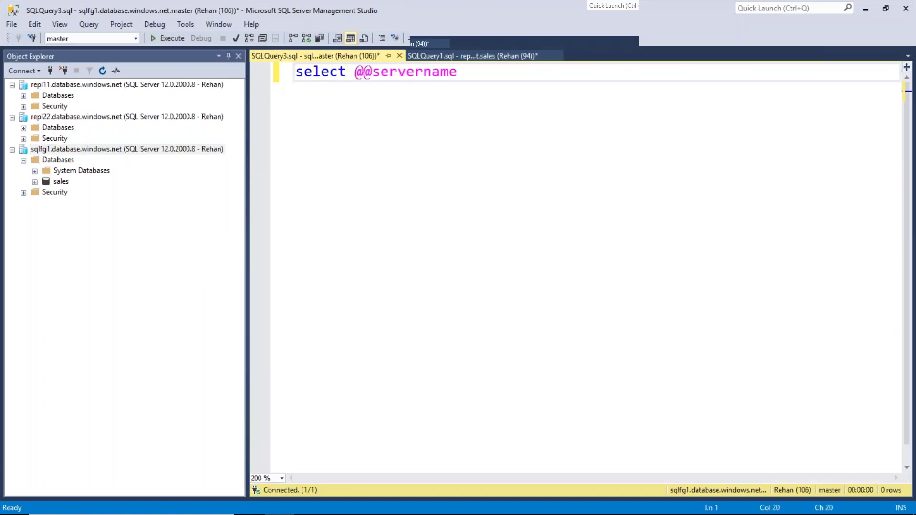
pyautogui.press('F5')
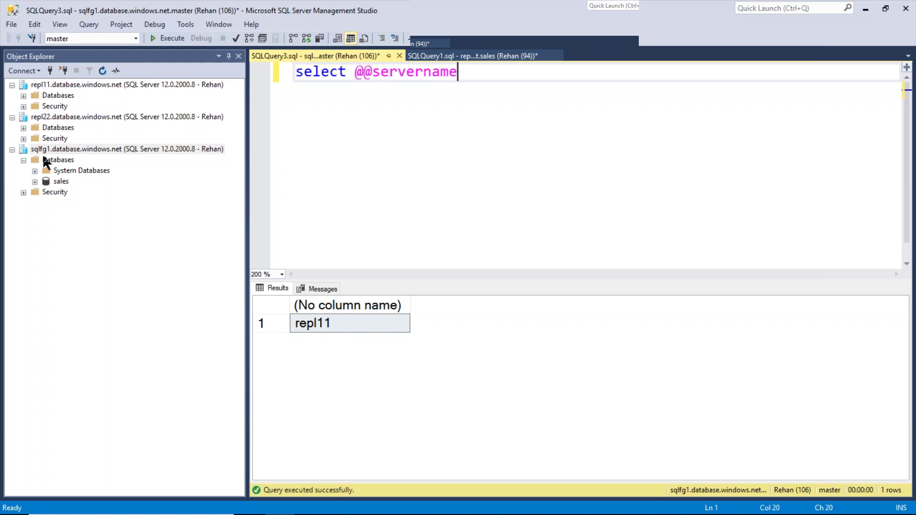
pyautogui.click(12, 150)
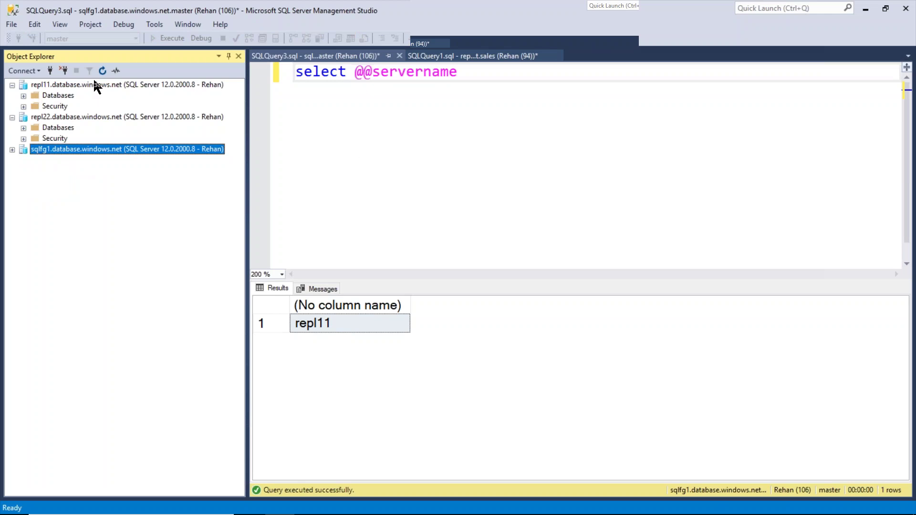
# Step: Start another server connection and look up the failover group read-only listener address format in the Azure_Replication presentation
pyautogui.click(50, 71)
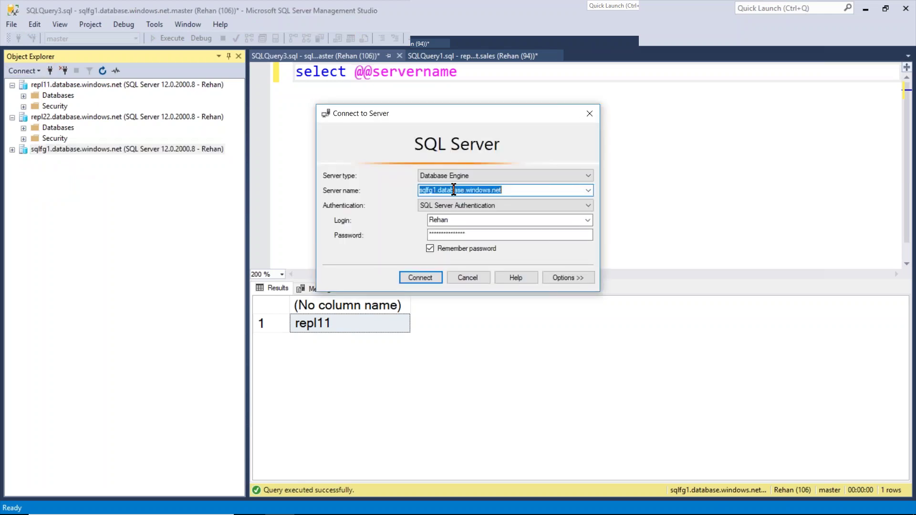
pyautogui.moveTo(337, 512)
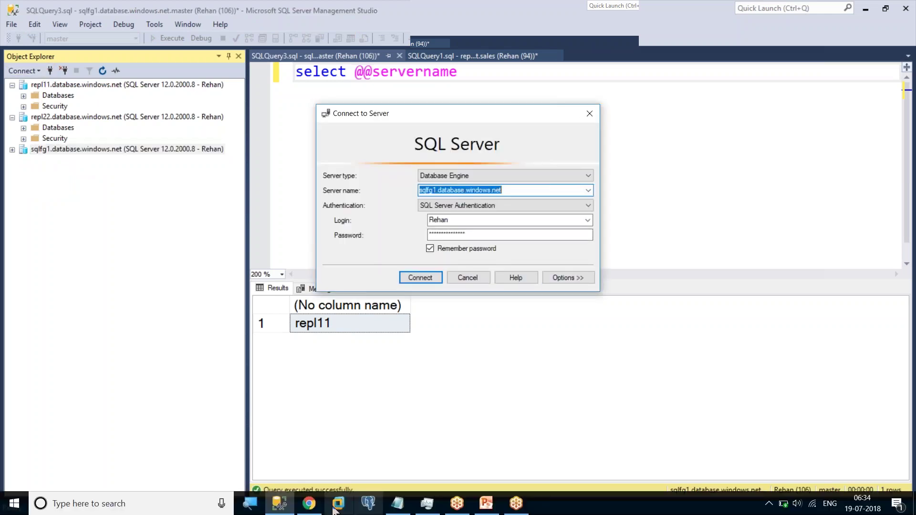
pyautogui.click(487, 511)
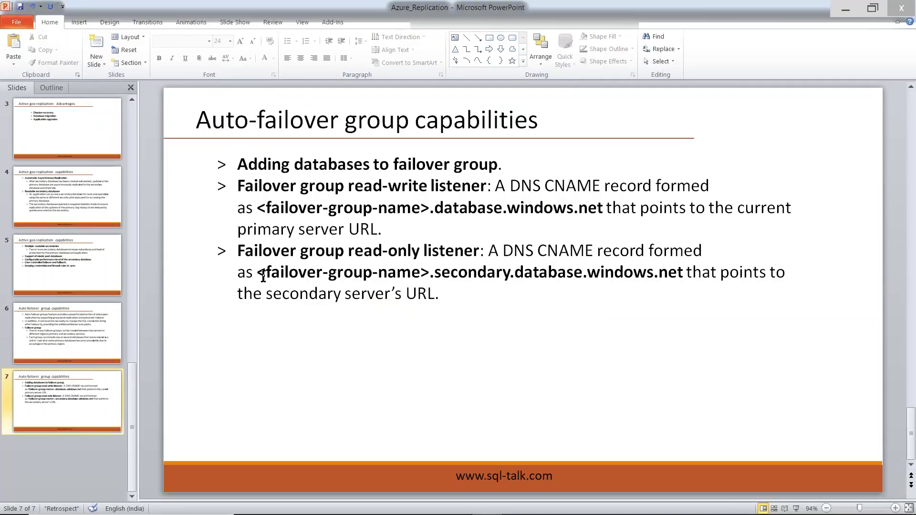
pyautogui.moveTo(266, 272); pyautogui.dragTo(412, 272)
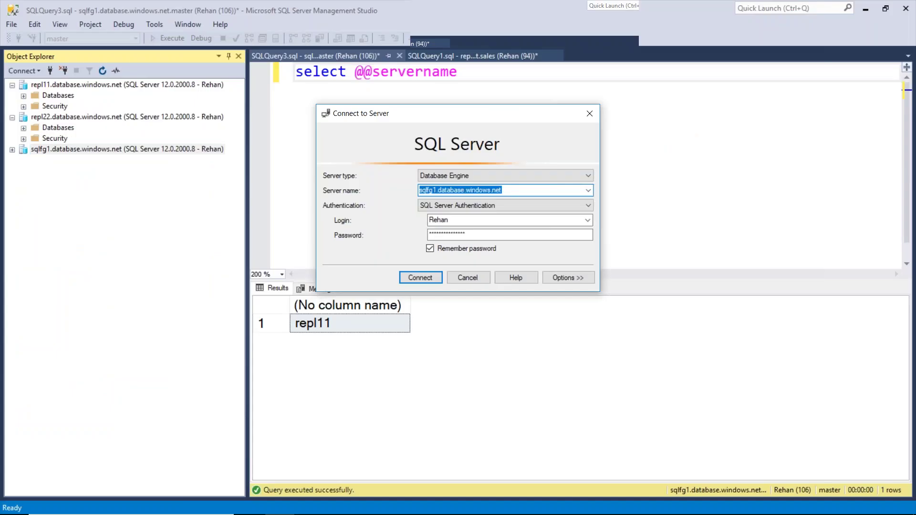
# Step: Connect to the read-only listener sqlfg1.secondary.database.windows.net using SQL Server Authentication and the account password
pyautogui.click(505, 205)
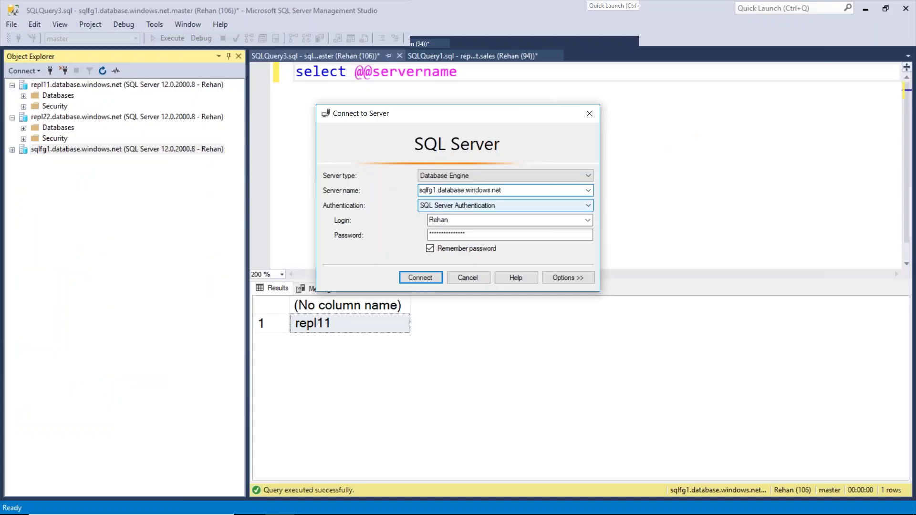
pyautogui.click(439, 190)
pyautogui.write('secon')
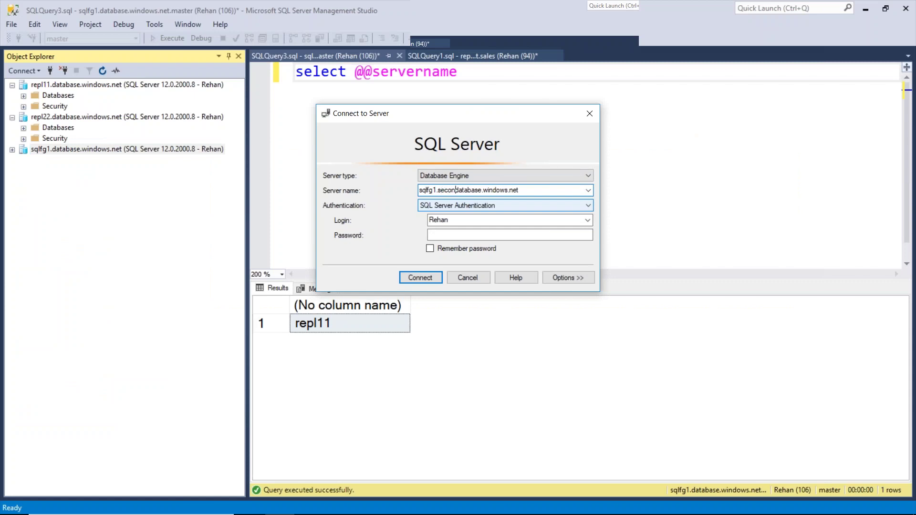
pyautogui.write('dary.')
pyautogui.press('Tab')
pyautogui.press('Tab')
pyautogui.write('*******')
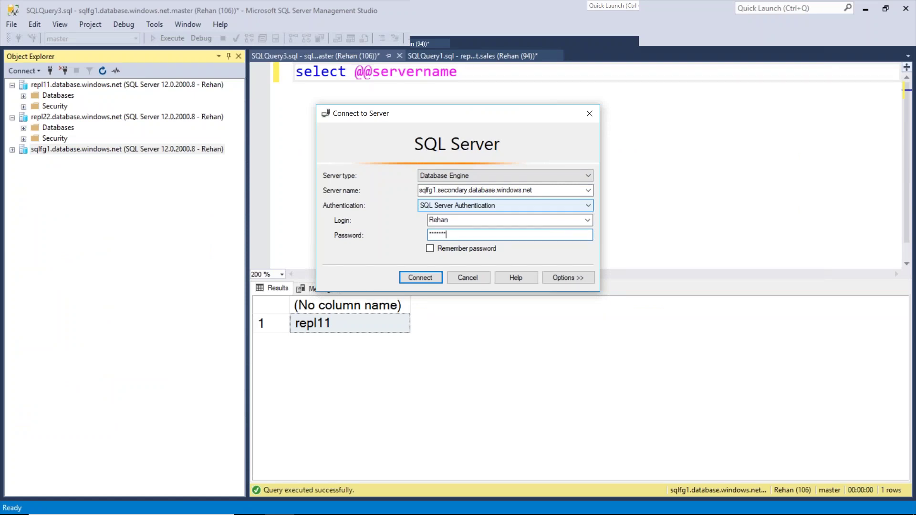
pyautogui.press('Return')
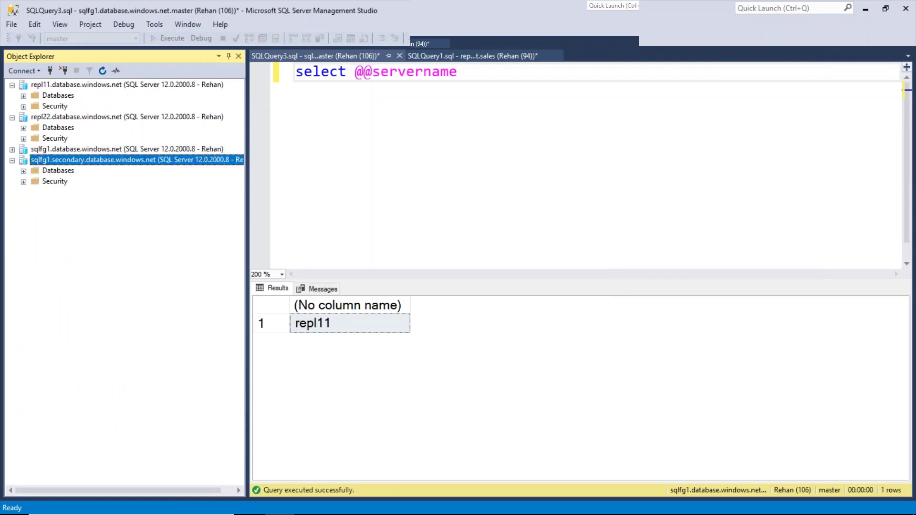
pyautogui.click(24, 171)
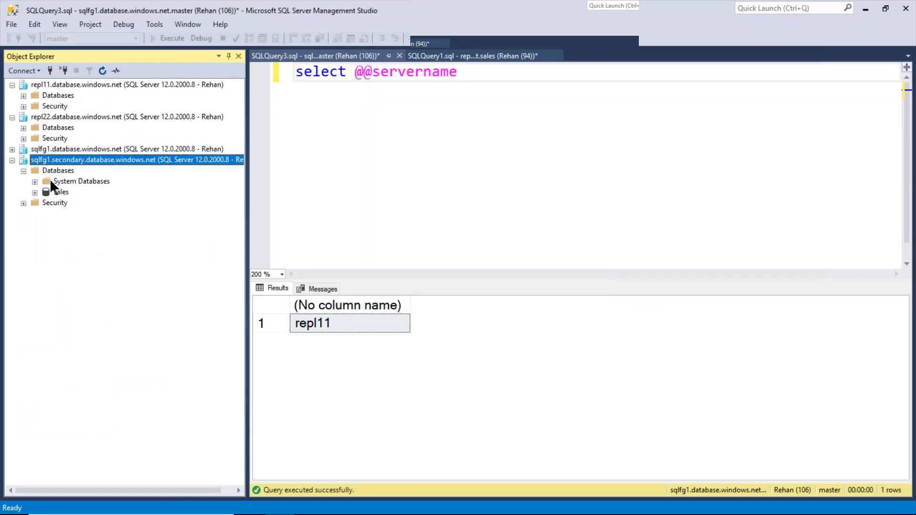
pyautogui.rightClick(75, 160)
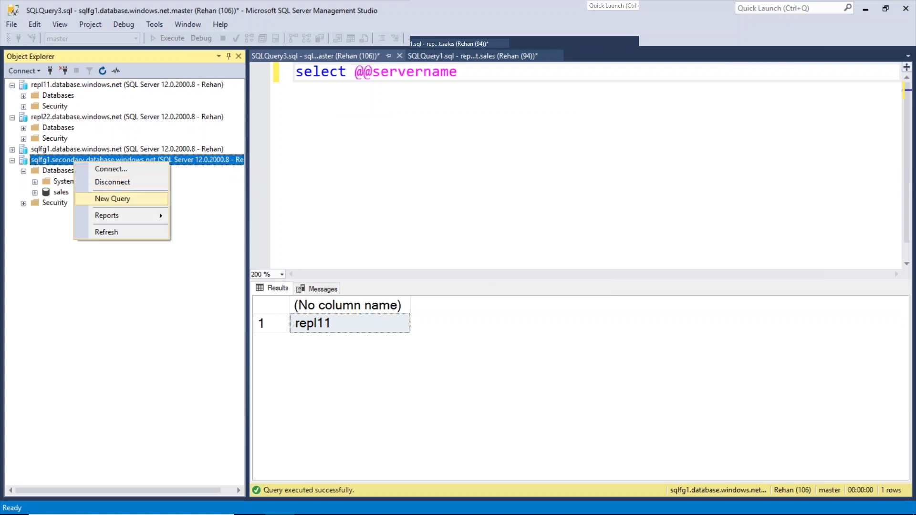
pyautogui.click(112, 195)
pyautogui.write('select ')
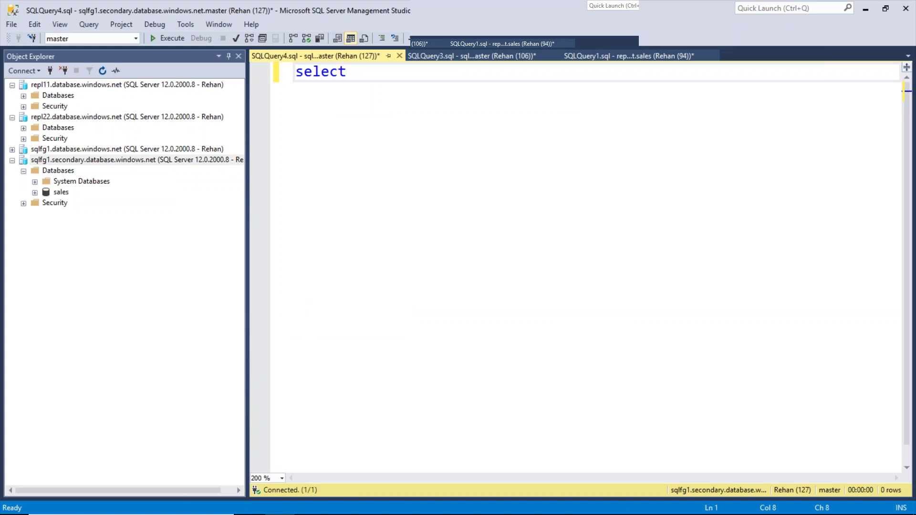
pyautogui.write('@@servername')
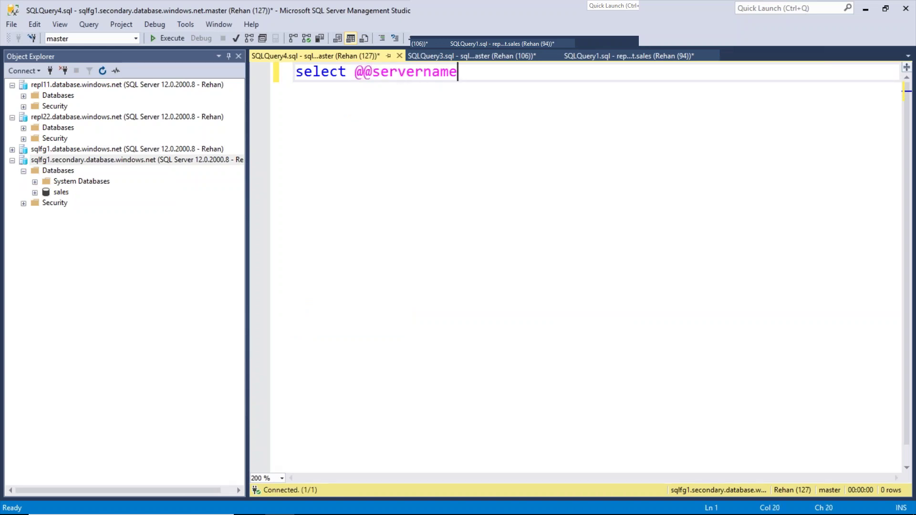
pyautogui.press('F5')
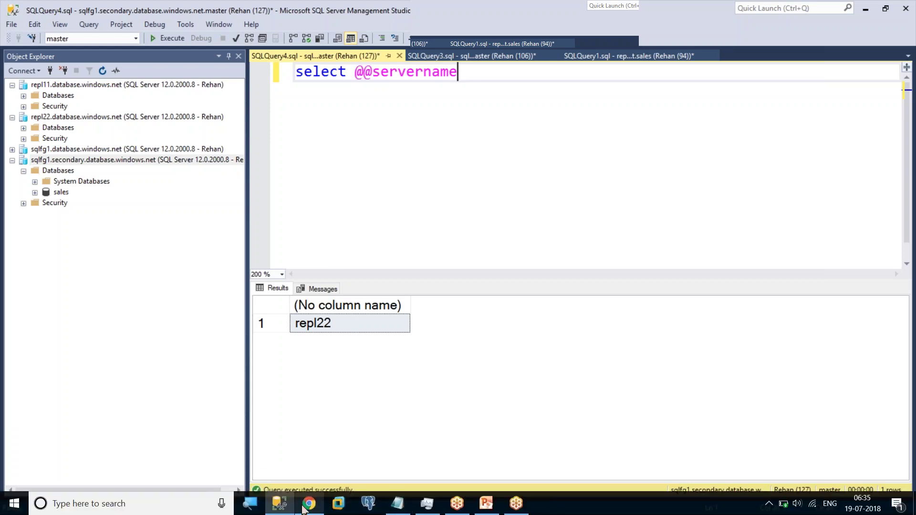
# Step: Switch to the Azure portal in Chrome and force a failover of the sales database to the West India secondary repl22
pyautogui.hotkey('alt', 'Tab')
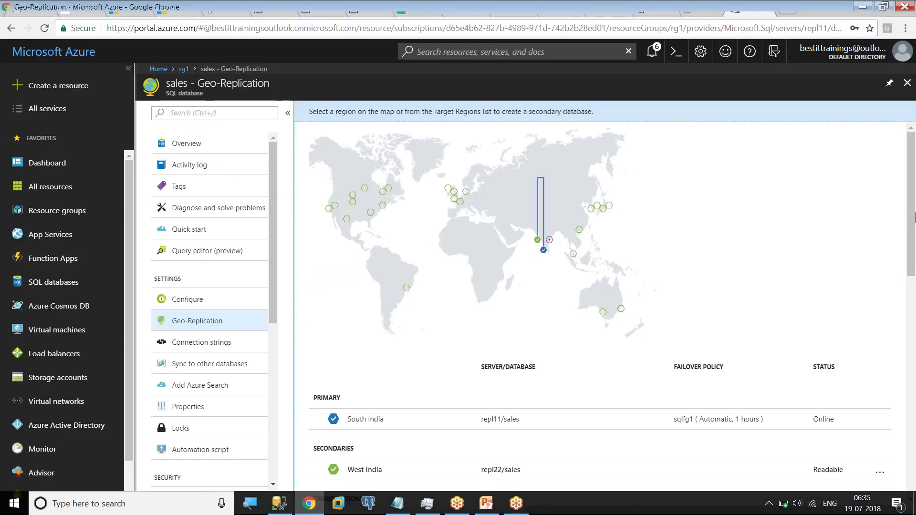
pyautogui.scroll(-3, 601, 311)
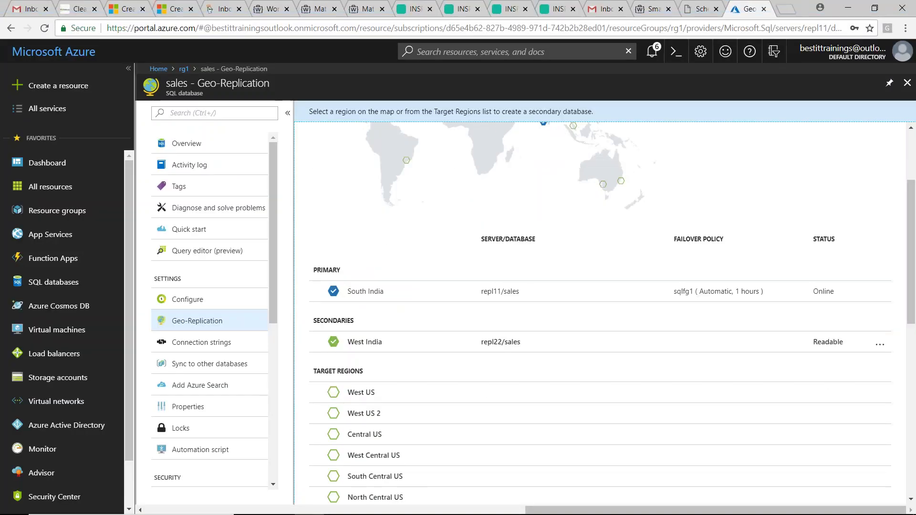
pyautogui.click(880, 345)
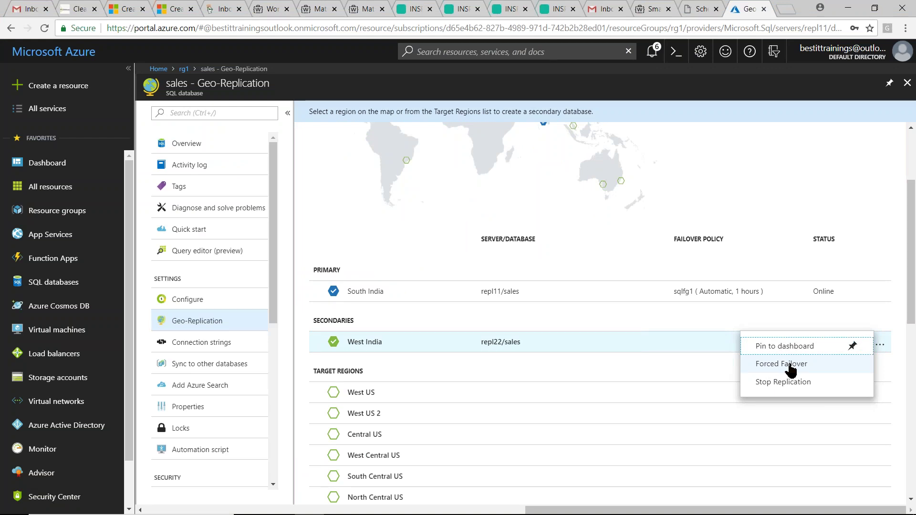
pyautogui.click(790, 369)
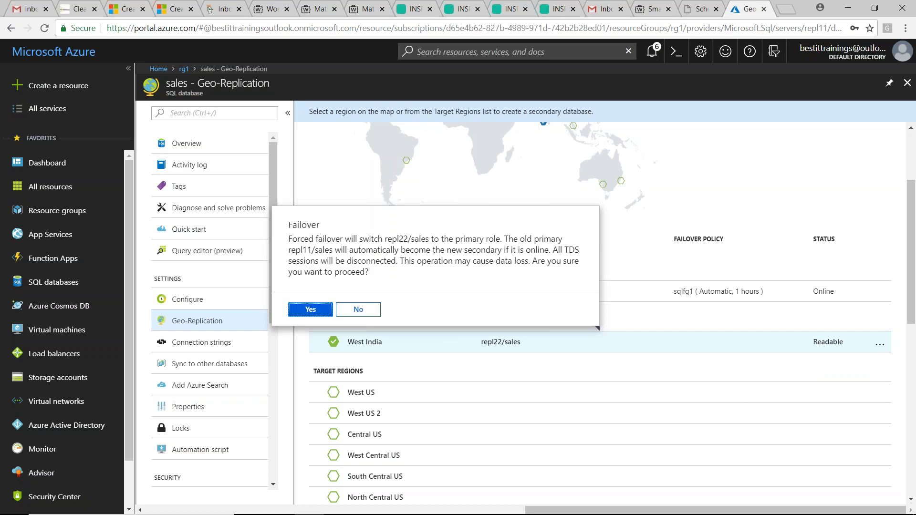
pyautogui.click(307, 315)
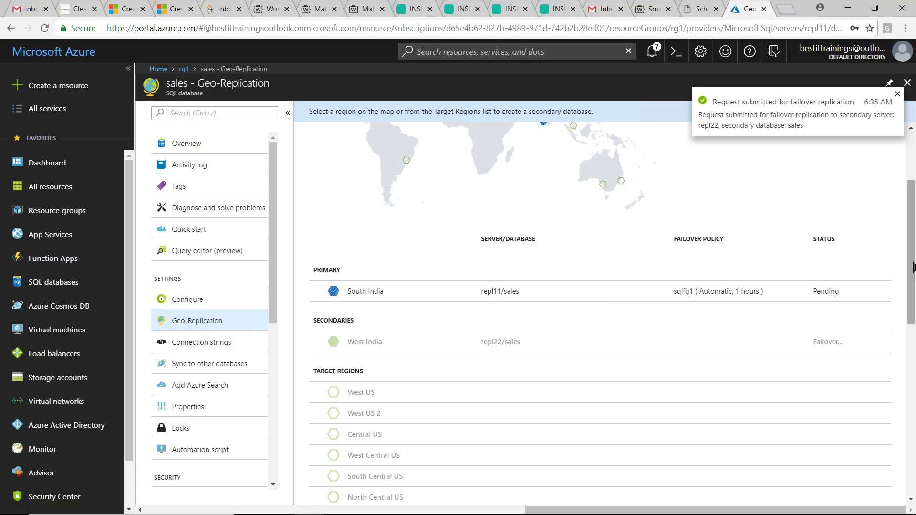
pyautogui.scroll(3, 912, 212)
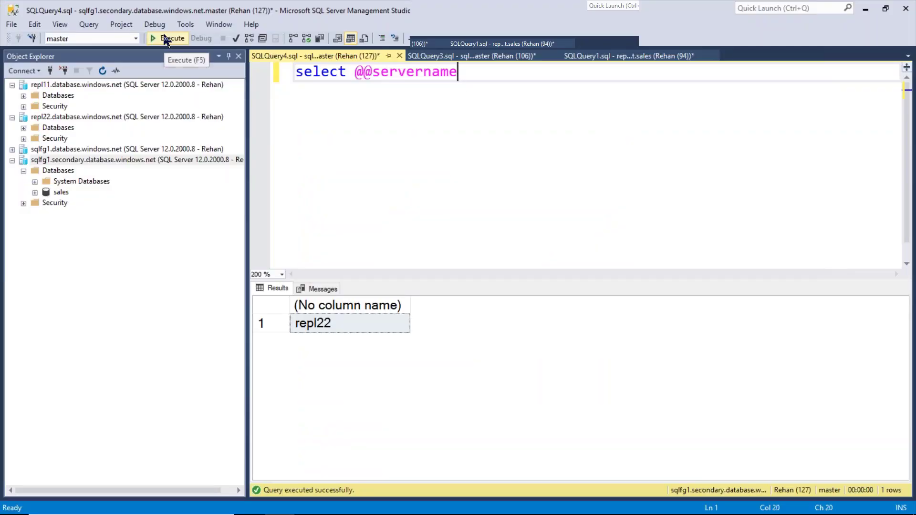
# Step: Switch to SQL Server Management Studio and rerun the server name queries on the sqlfg1.secondary and sqlfg1 connections
pyautogui.click(165, 39)
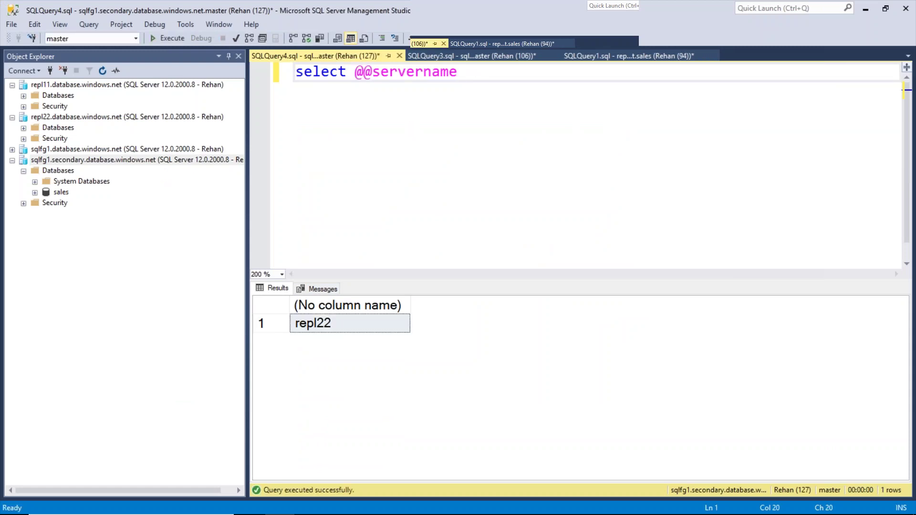
pyautogui.hotkey('ctrl', 'Tab')
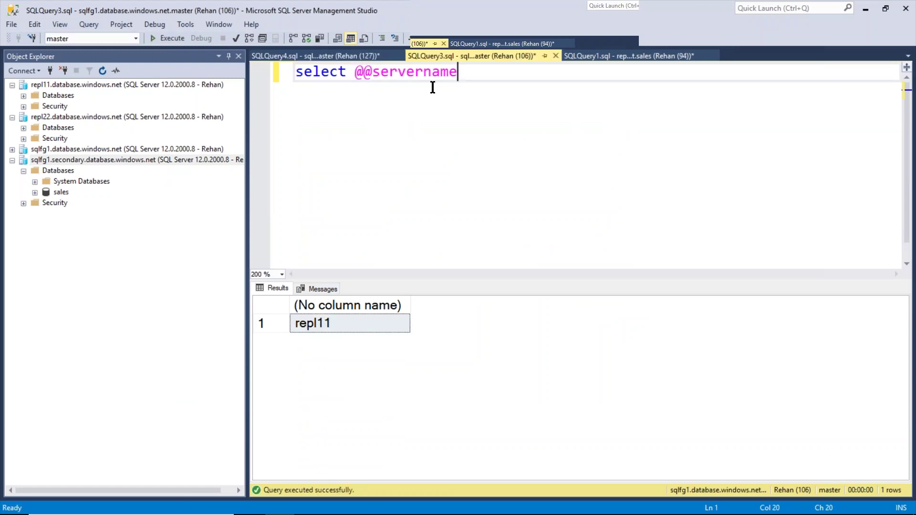
pyautogui.click(166, 39)
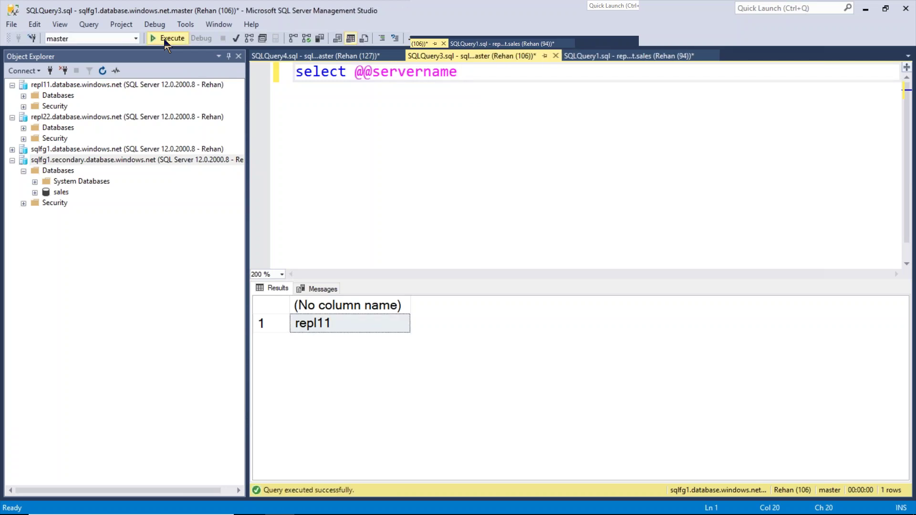
pyautogui.click(166, 39)
pyautogui.click(166, 39)
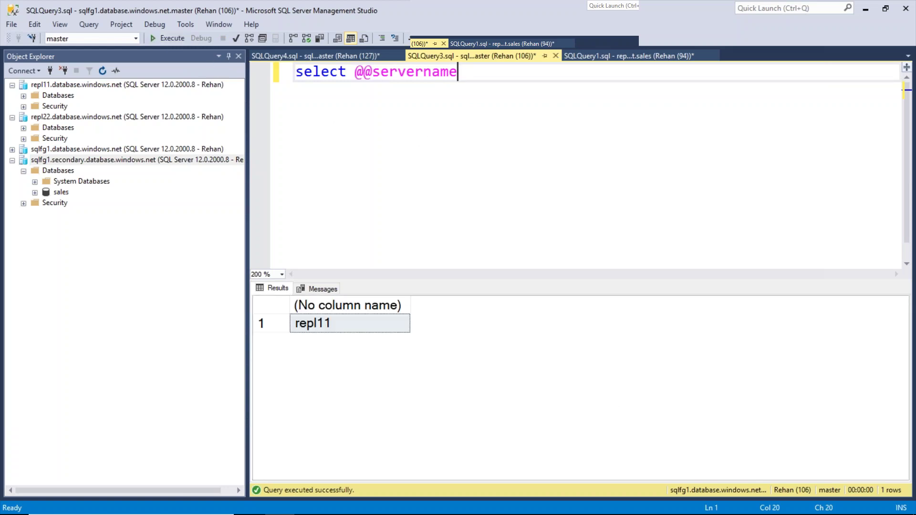
# Step: Switch back to the Azure portal in Chrome and check the primary and secondary roles on the sales Geo-Replication page
pyautogui.moveTo(611, 514)
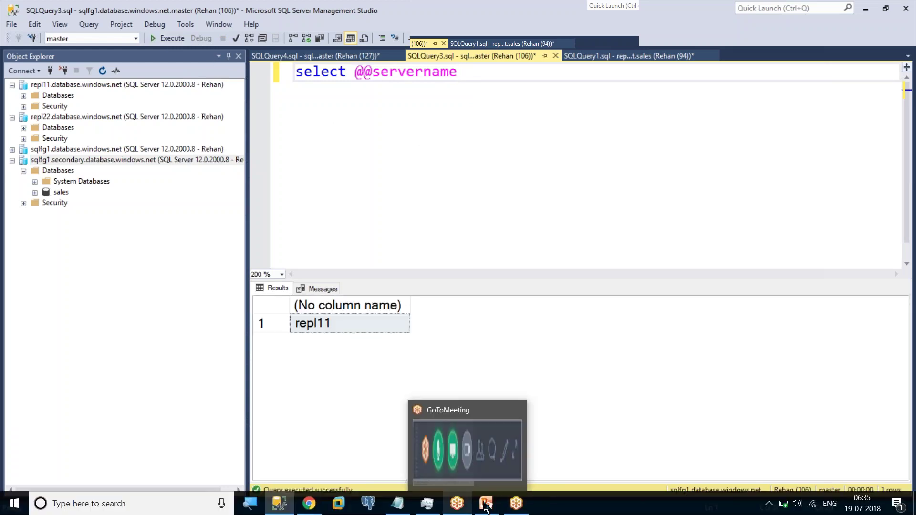
pyautogui.moveTo(491, 508)
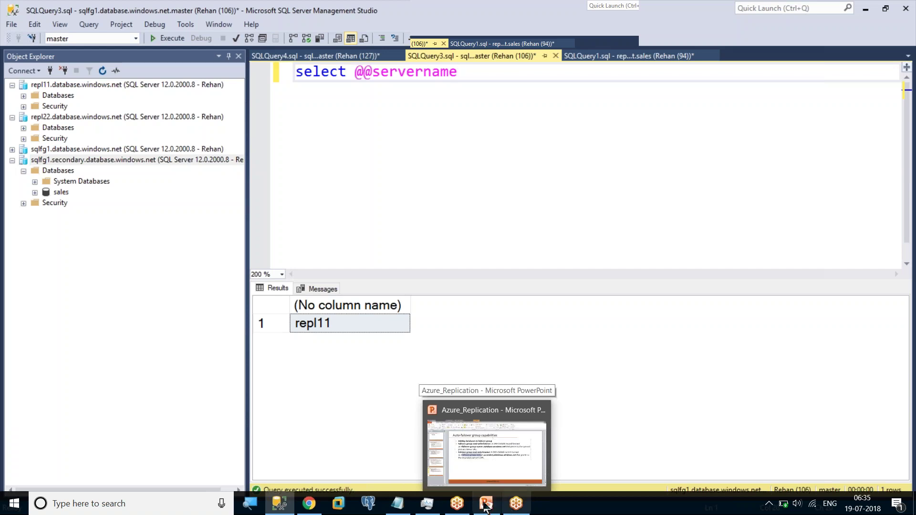
pyautogui.moveTo(311, 505)
pyautogui.click(311, 463)
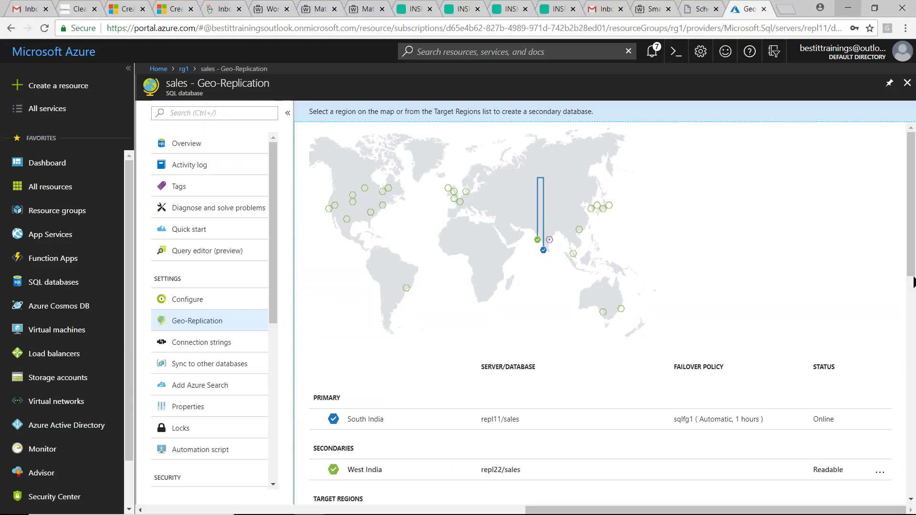
pyautogui.scroll(-2, 604, 307)
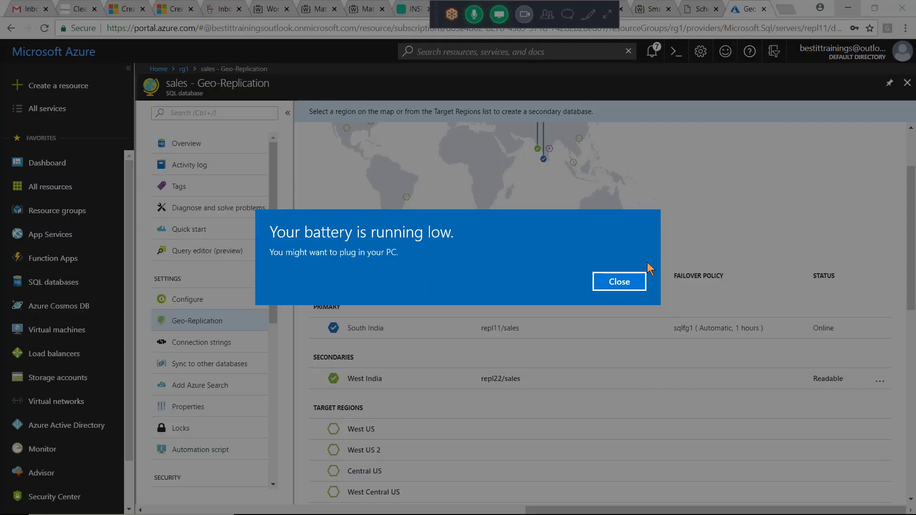
pyautogui.press('Return')
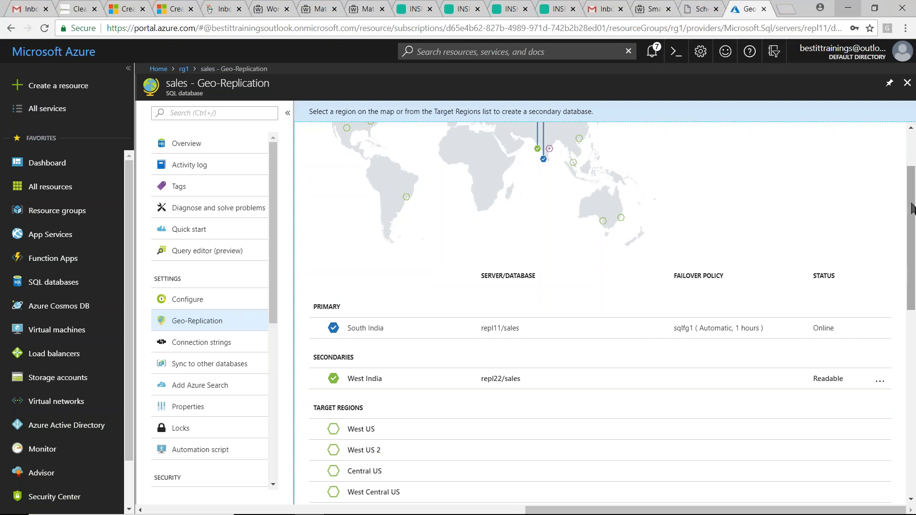
pyautogui.moveTo(912, 208); pyautogui.dragTo(914, 154)
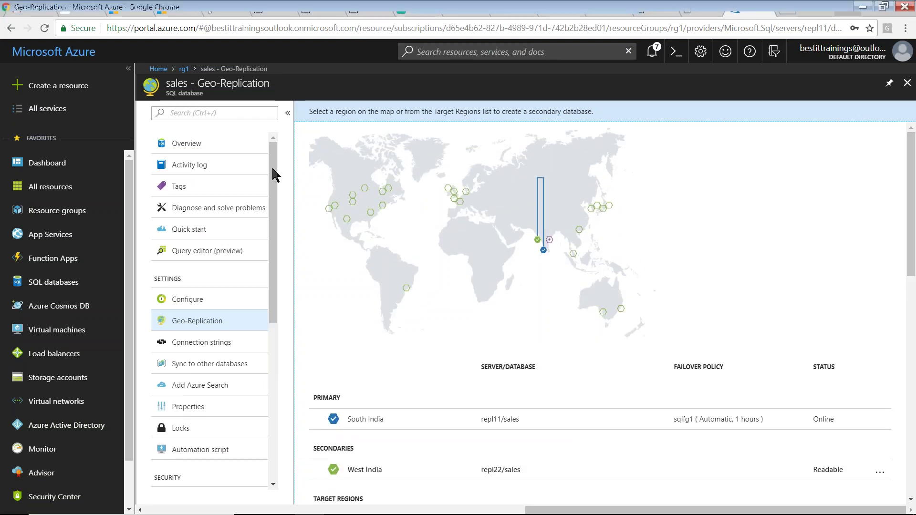
pyautogui.click(184, 320)
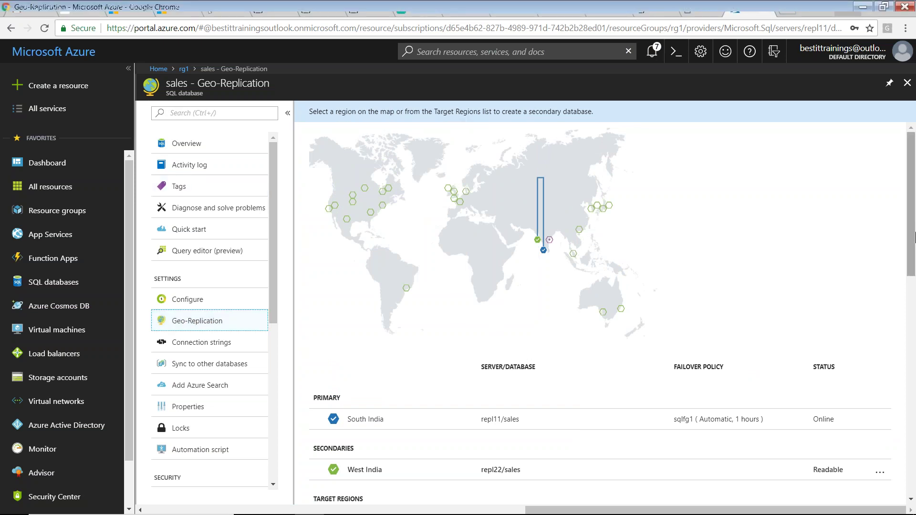
pyautogui.scroll(-2, 914, 237)
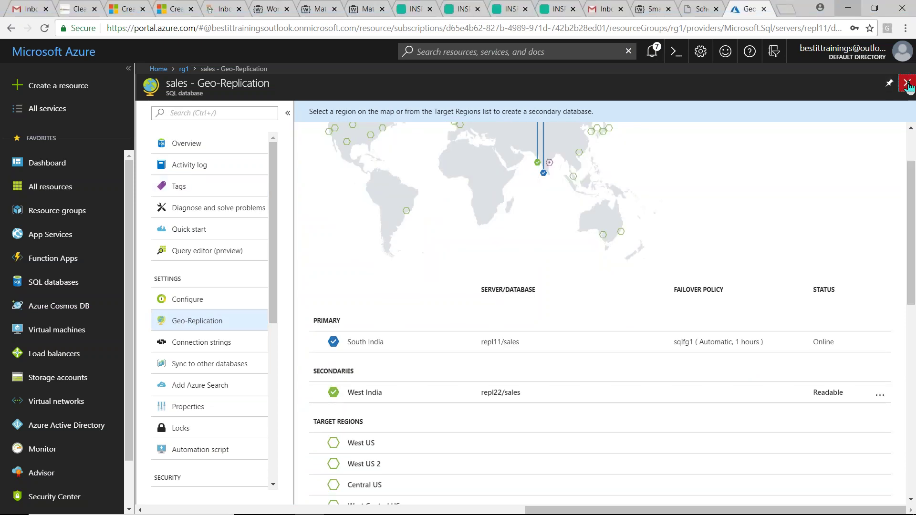
# Step: Close the Geo-Replication page, reopen the repl11 sales database from the SQL databases list, and examine its geo-replication roles
pyautogui.click(908, 84)
pyautogui.click(908, 84)
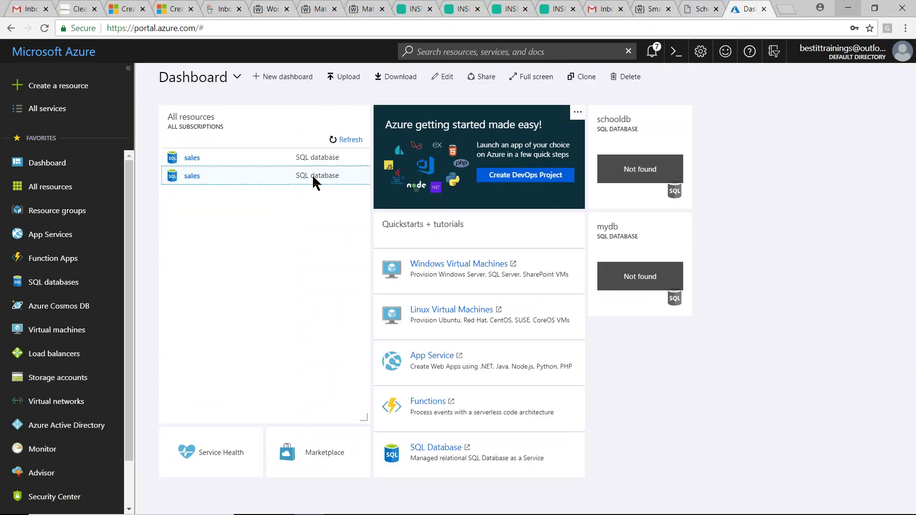
pyautogui.click(72, 282)
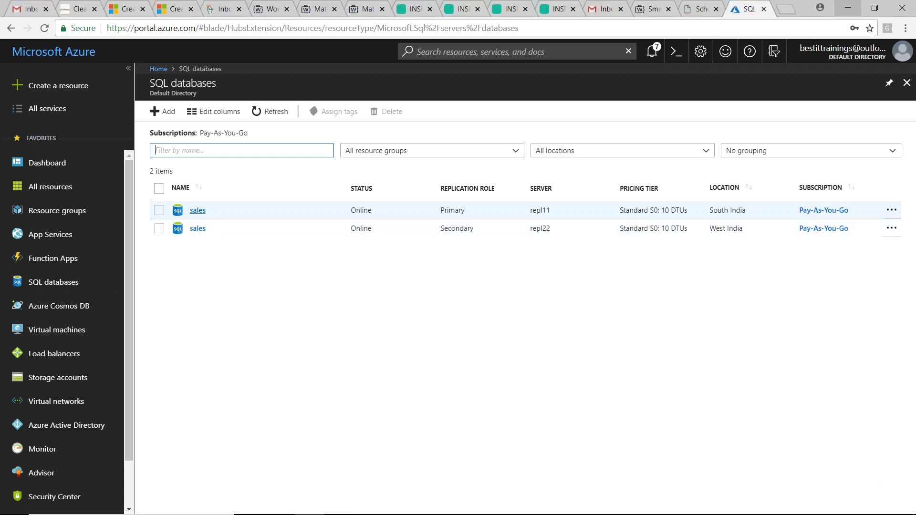
pyautogui.click(197, 212)
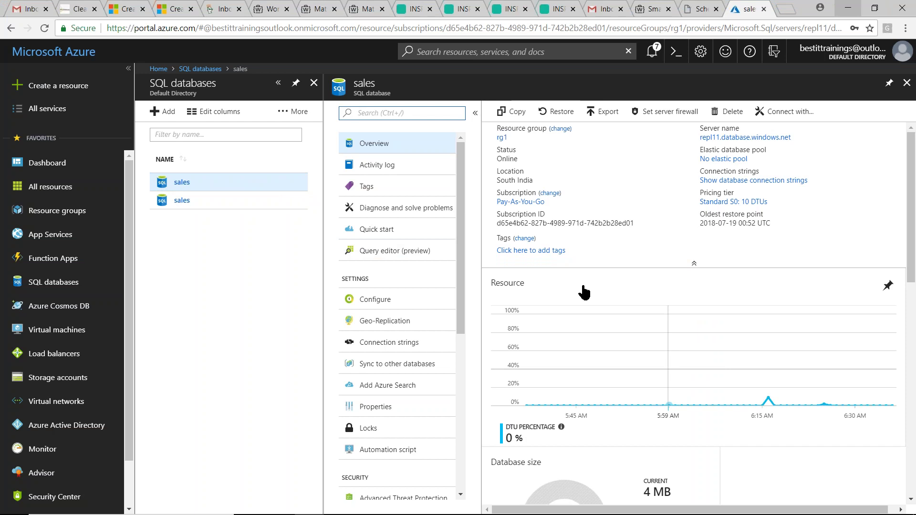
pyautogui.click(388, 326)
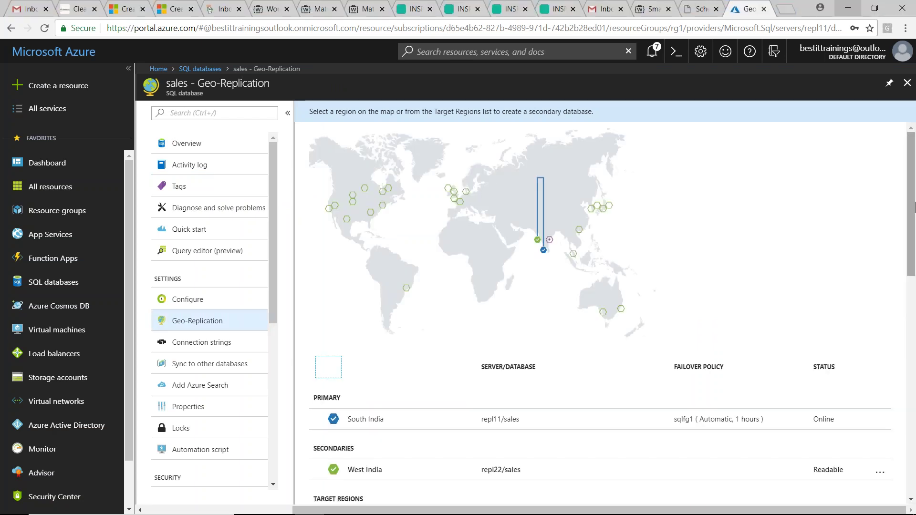
pyautogui.moveTo(914, 208); pyautogui.dragTo(914, 270)
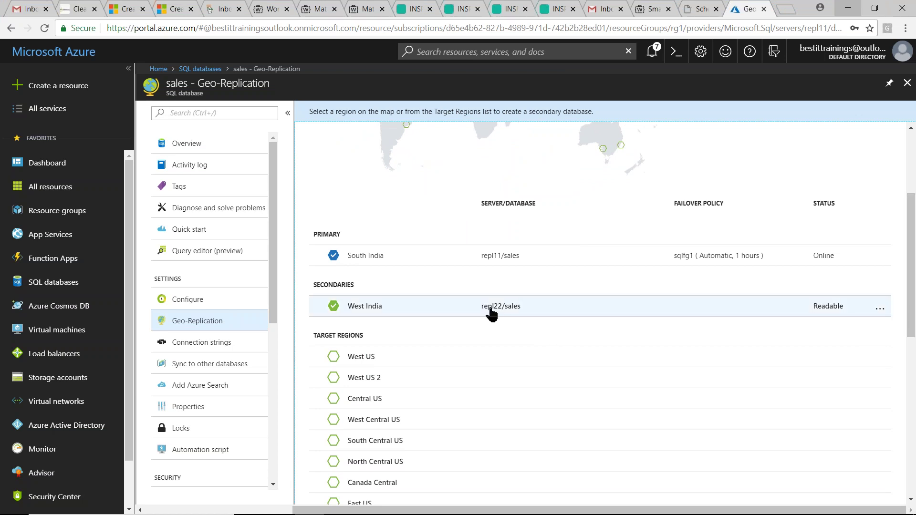
pyautogui.moveTo(281, 509)
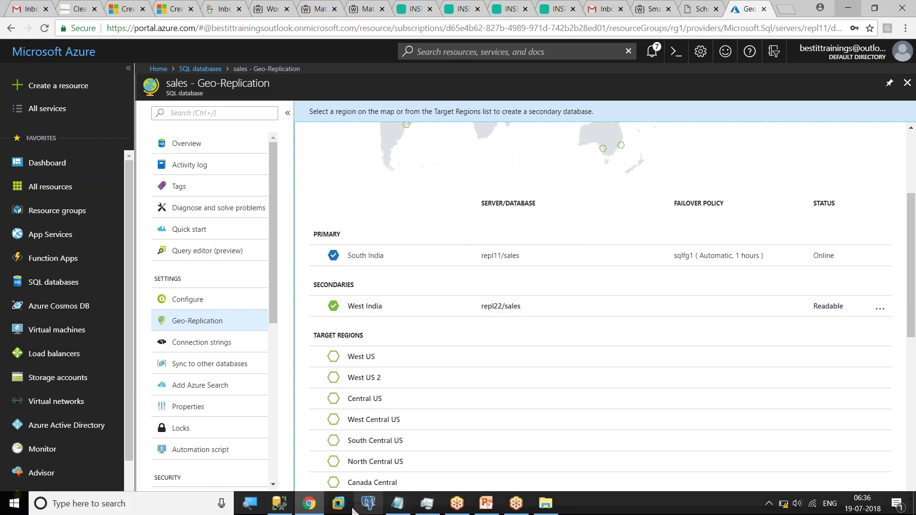
pyautogui.click(279, 504)
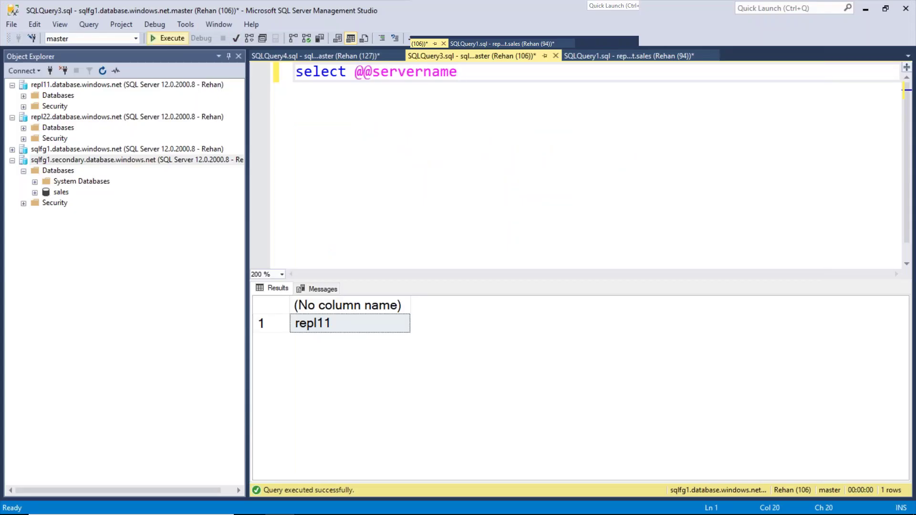
pyautogui.hotkey('ctrl', 'Tab')
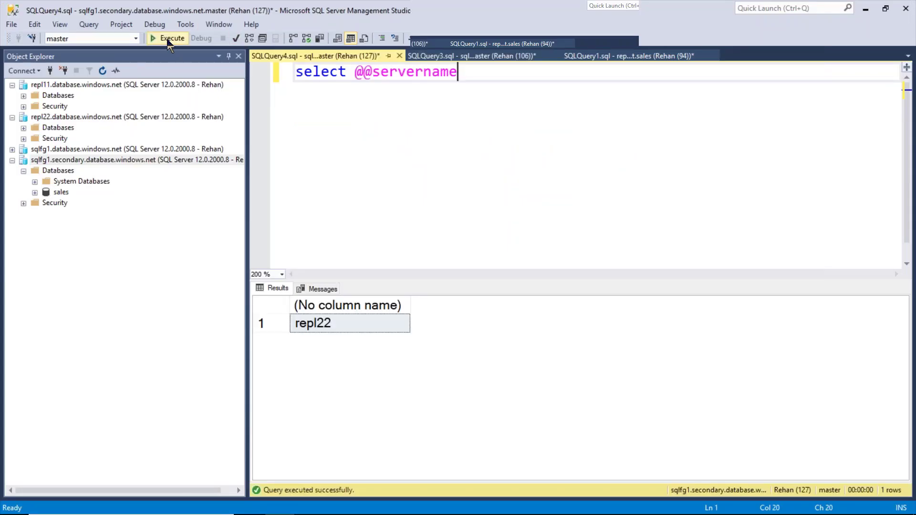
pyautogui.click(168, 39)
# Step: Return to the Azure portal, review the failover request in the notifications, and open the sales database overview
pyautogui.click(865, 8)
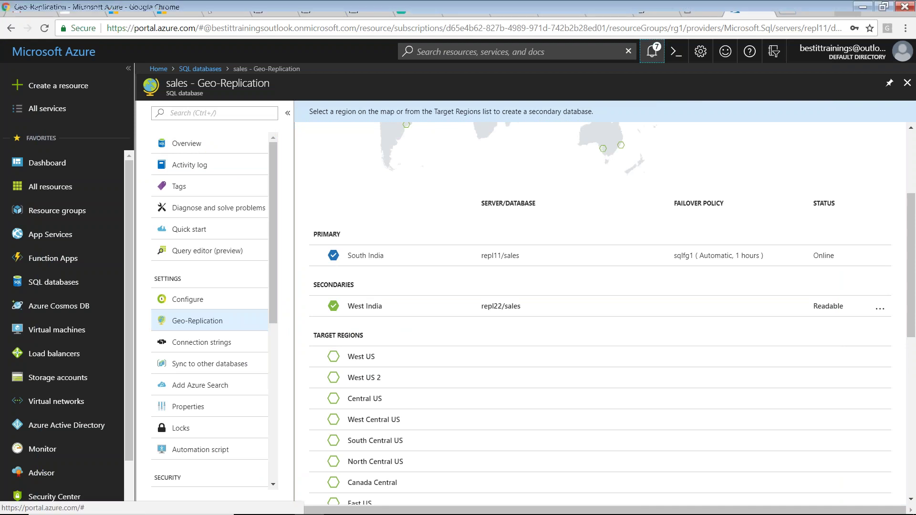
pyautogui.click(652, 52)
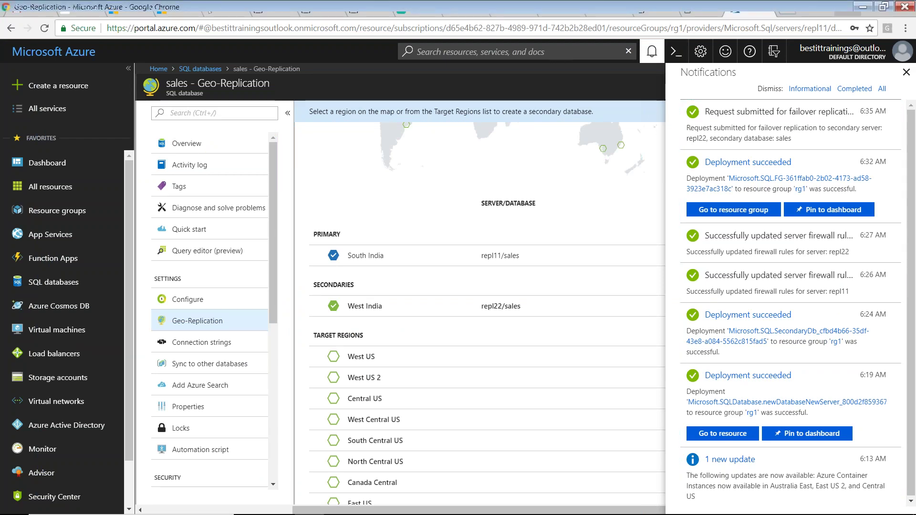
pyautogui.click(906, 72)
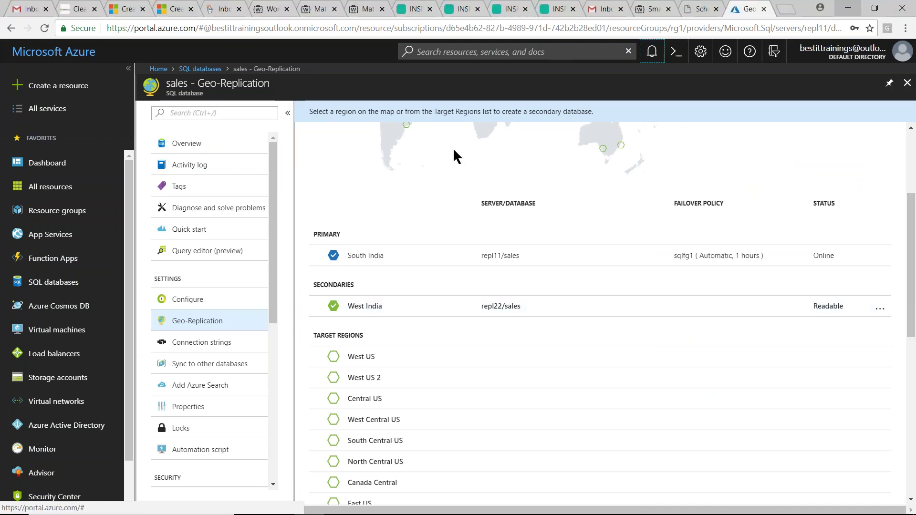
pyautogui.click(185, 146)
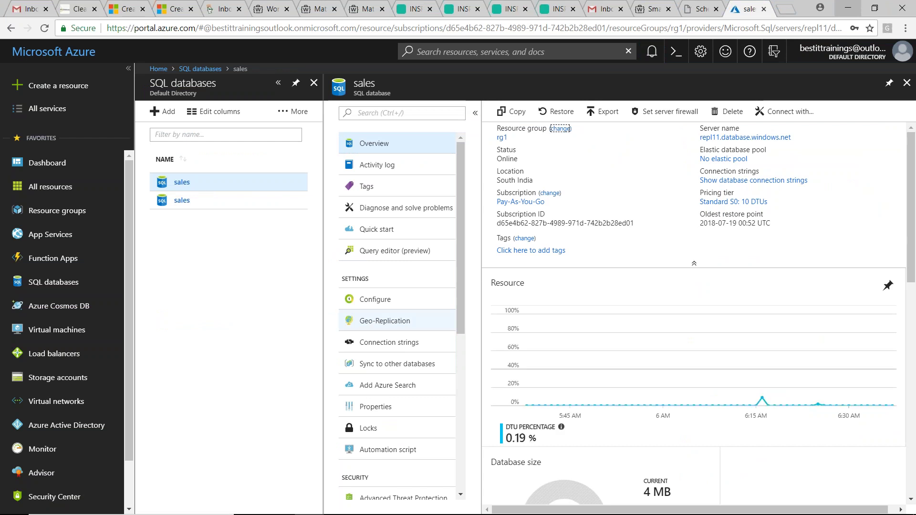
# Step: Force a failover of the sales database to the West India secondary on repl22 from the Geo-Replication page, and close the secondary's details
pyautogui.click(384, 321)
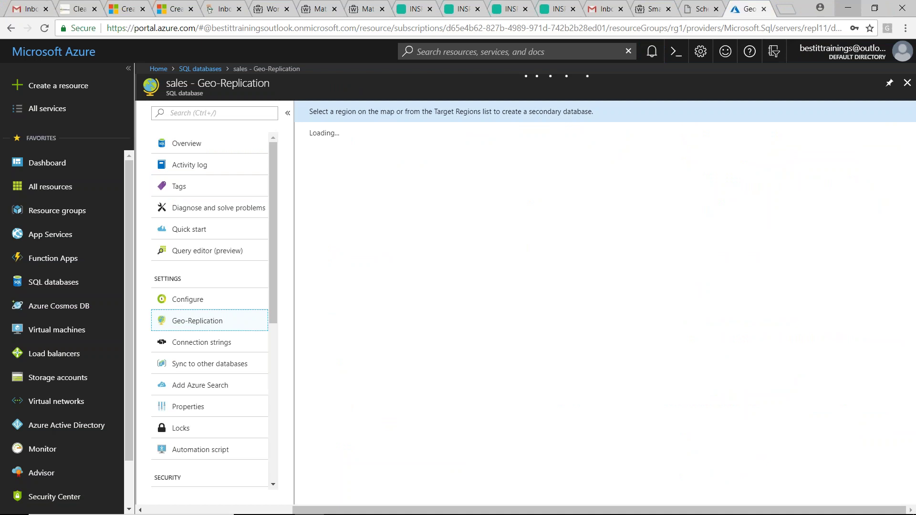
pyautogui.moveTo(912, 230); pyautogui.dragTo(913, 239)
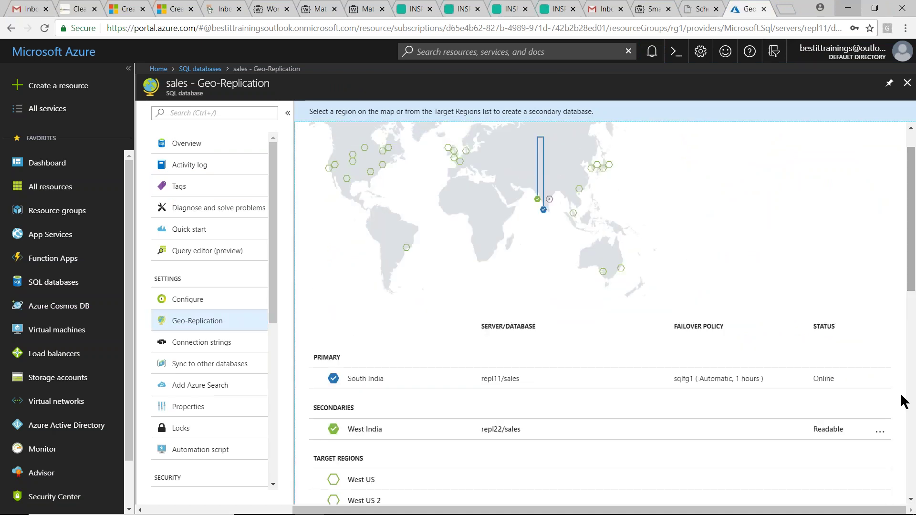
pyautogui.click(559, 435)
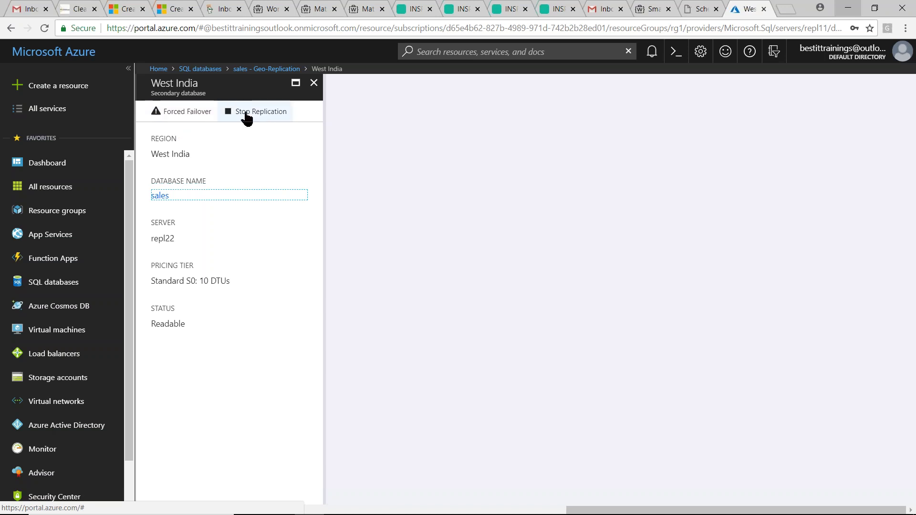
pyautogui.click(187, 115)
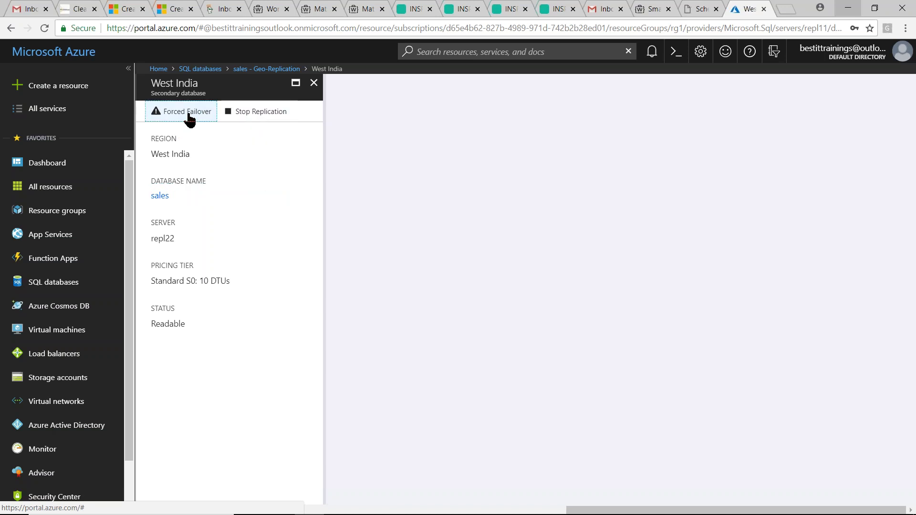
pyautogui.click(173, 260)
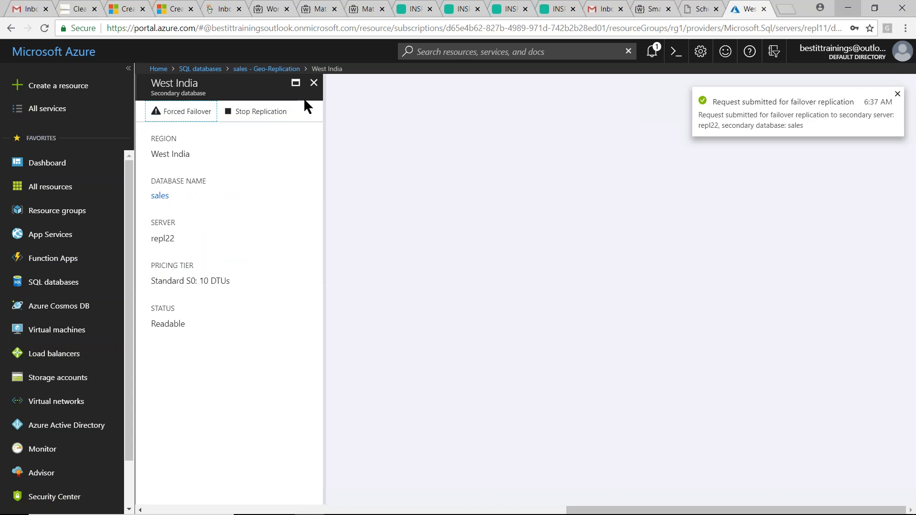
pyautogui.click(314, 83)
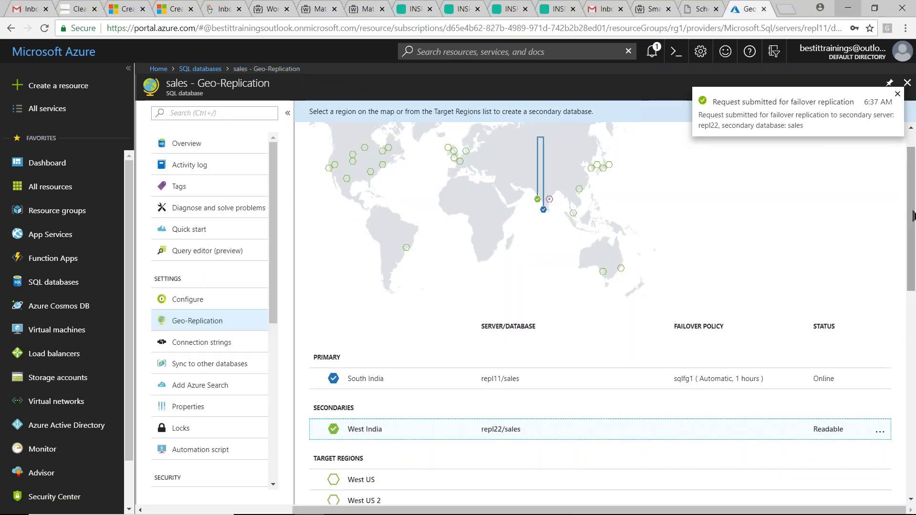
# Step: Examine the primary and secondary roles for sales, reloading the Geo-Replication page by way of the database overview
pyautogui.scroll(1, 913, 191)
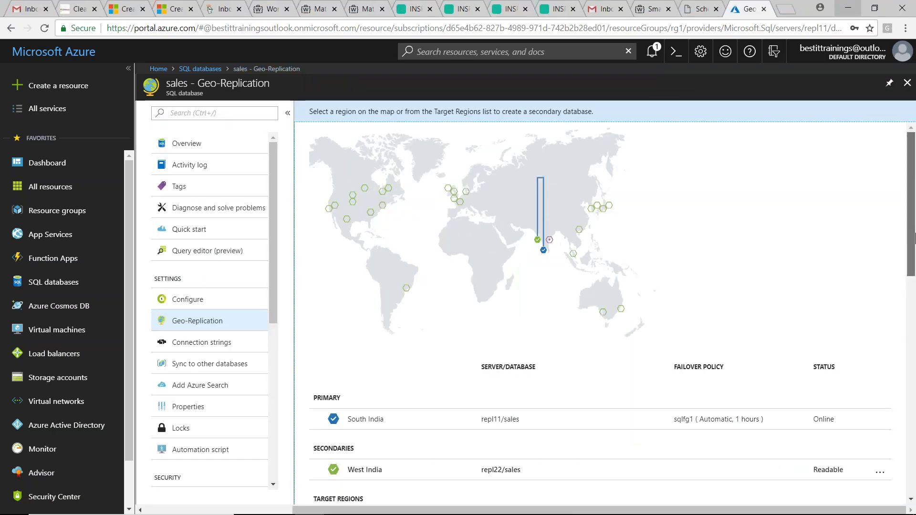
pyautogui.scroll(-3, 913, 237)
pyautogui.scroll(3, 913, 237)
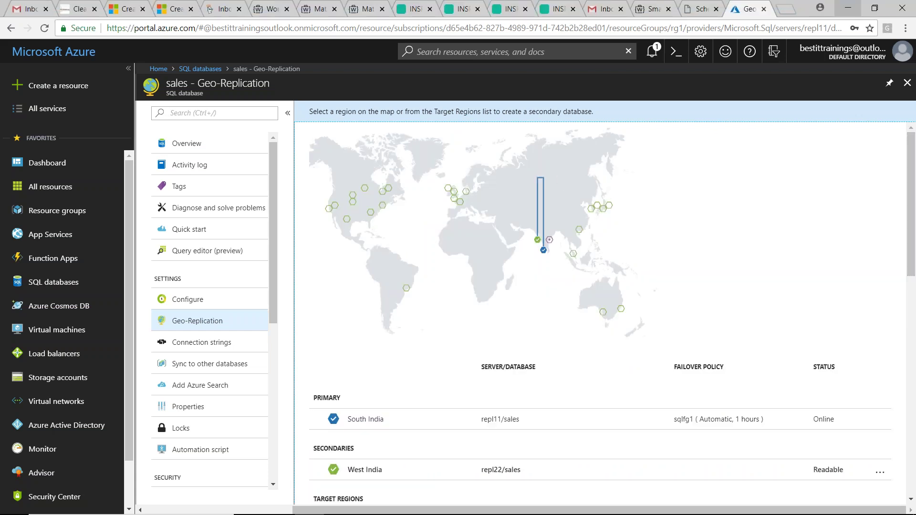
pyautogui.click(188, 144)
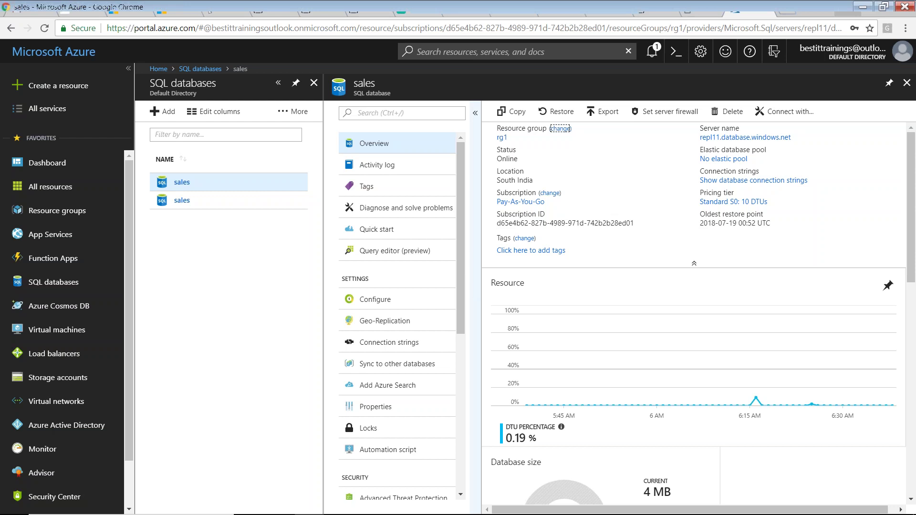
pyautogui.click(400, 322)
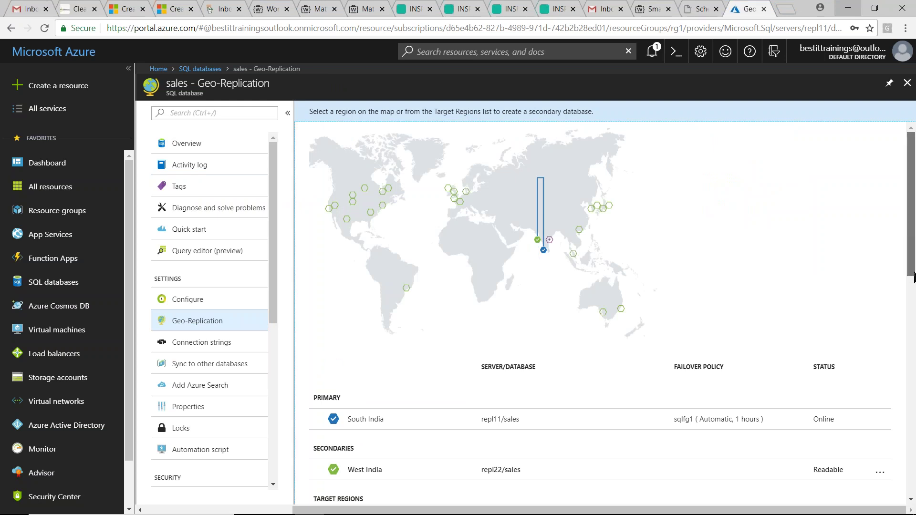
pyautogui.scroll(-2, 828, 371)
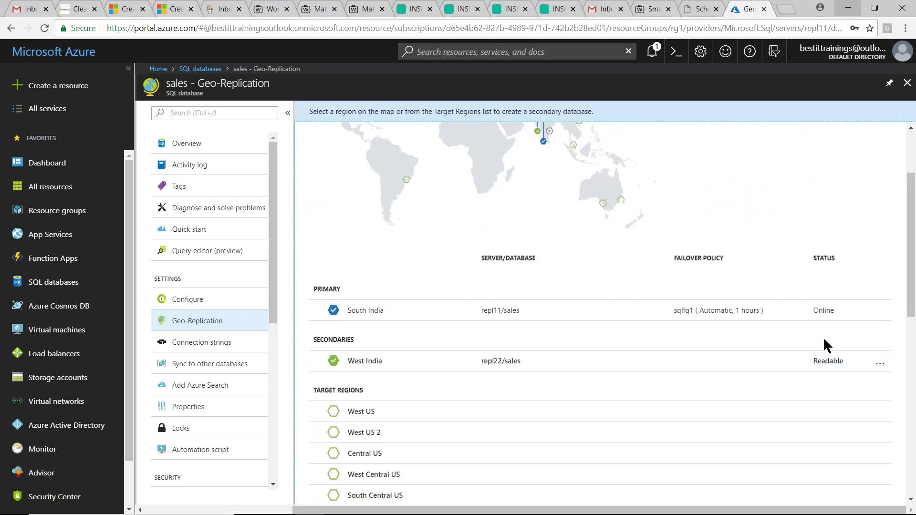
pyautogui.click(913, 157)
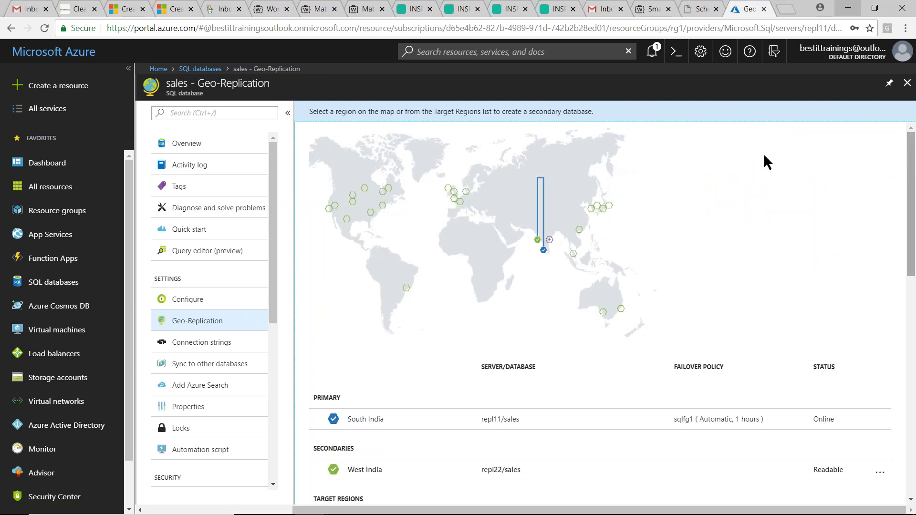
# Step: Review the latest failover replication request in the notifications, and recheck the replication roles and statuses of the sales database
pyautogui.click(652, 51)
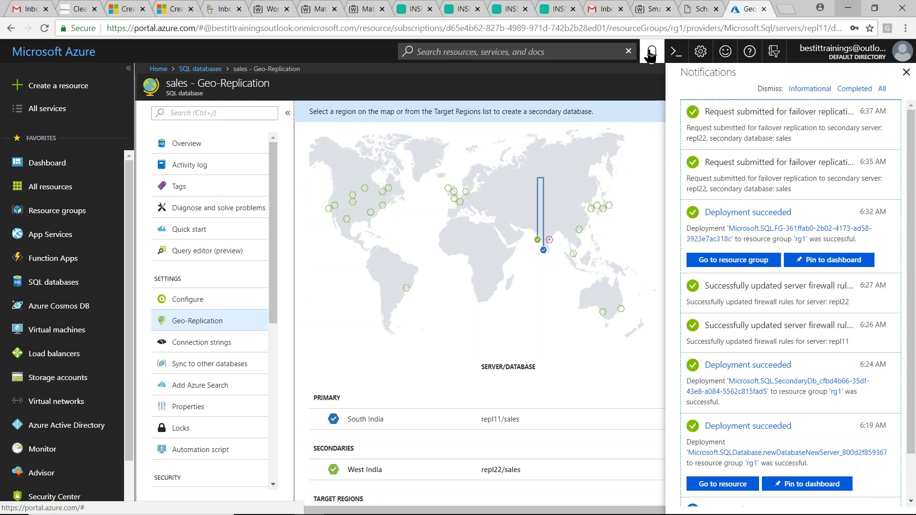
pyautogui.click(785, 112)
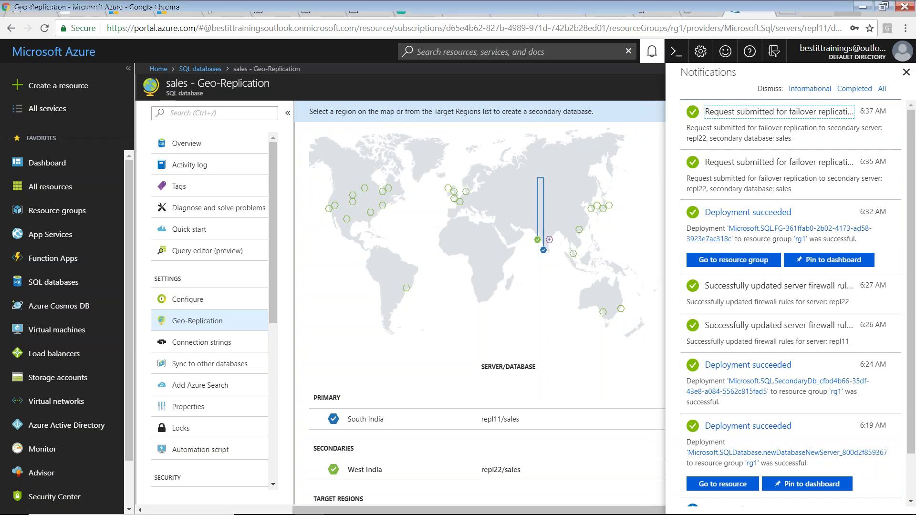
pyautogui.click(906, 72)
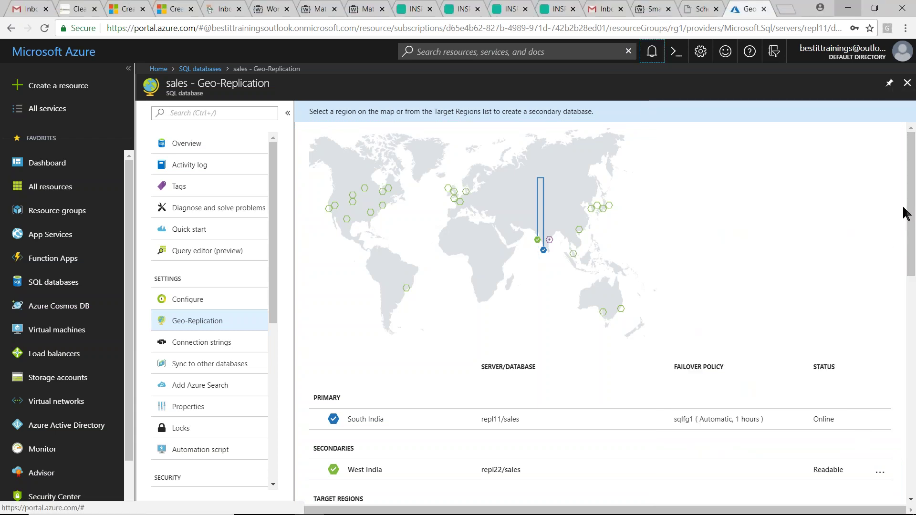
pyautogui.scroll(-2, 805, 220)
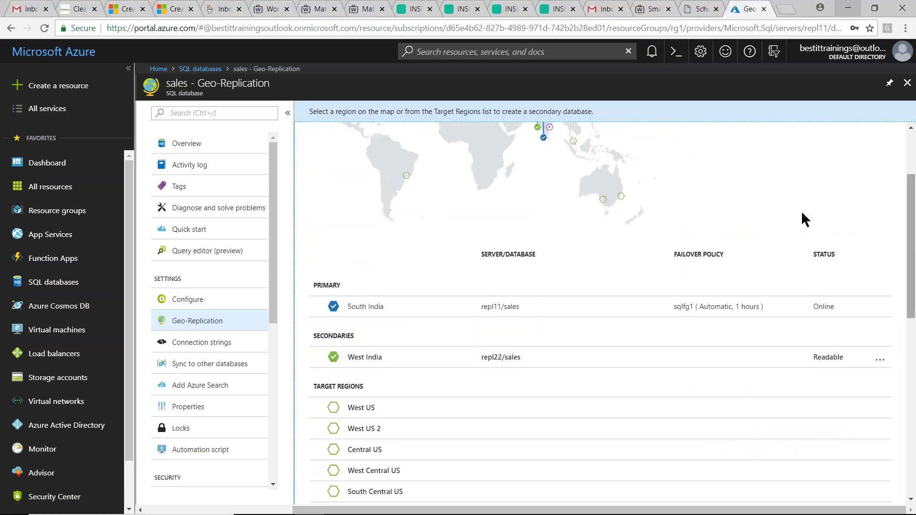
# Step: Close back to the dashboard, reopen the SQL databases list to check the replication roles, and open the repl11 sales database
pyautogui.click(907, 83)
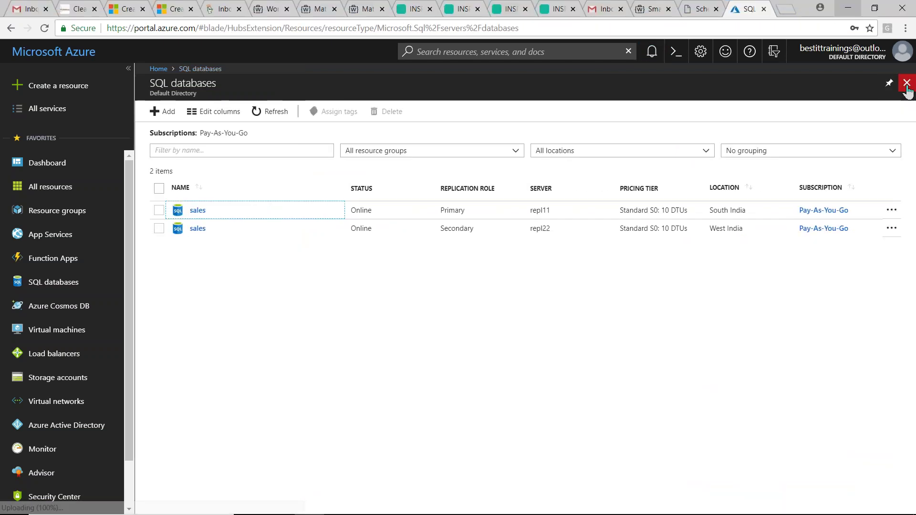
pyautogui.click(907, 83)
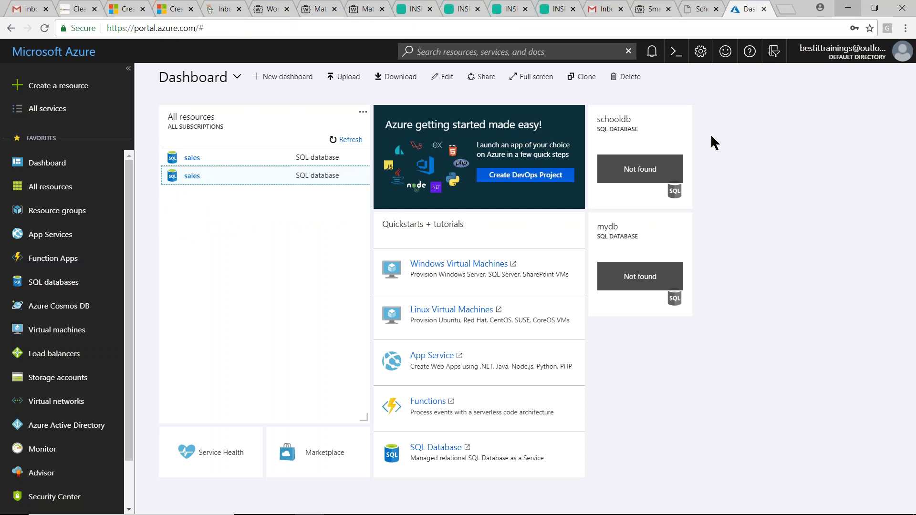
pyautogui.click(53, 283)
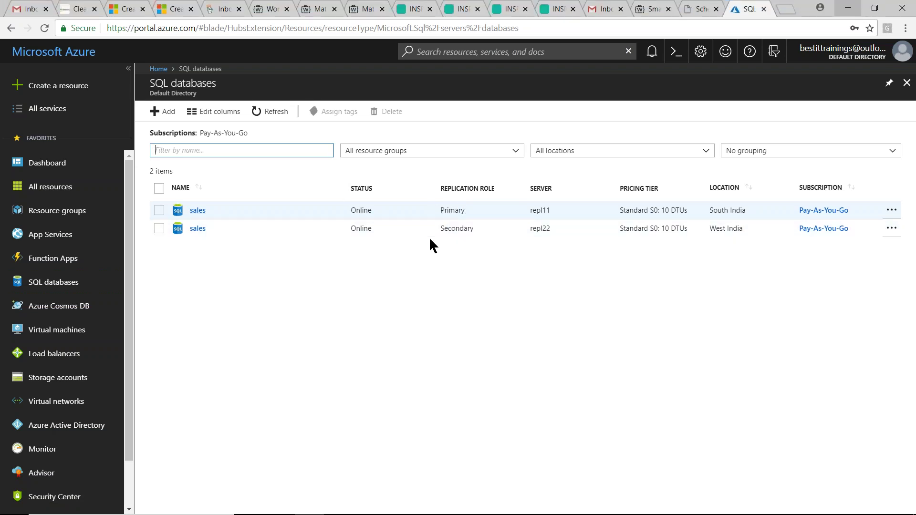
pyautogui.click(198, 211)
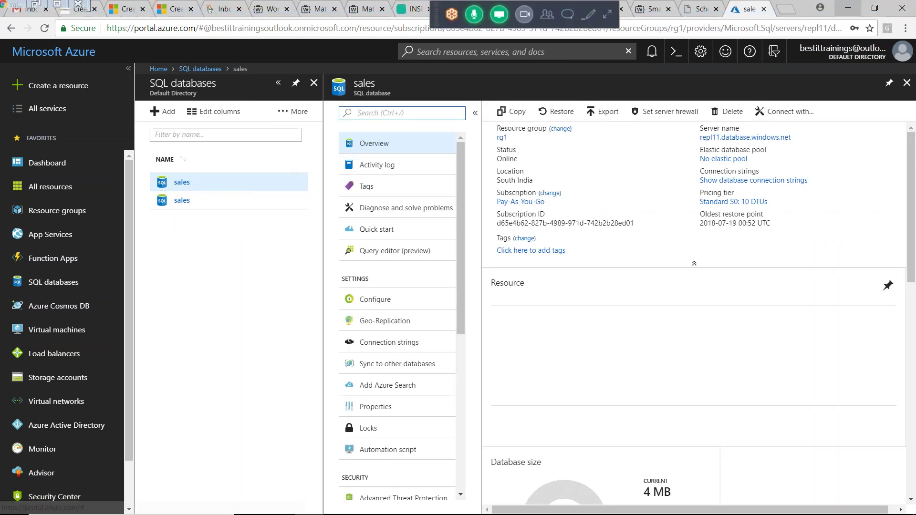
pyautogui.press('super+d')
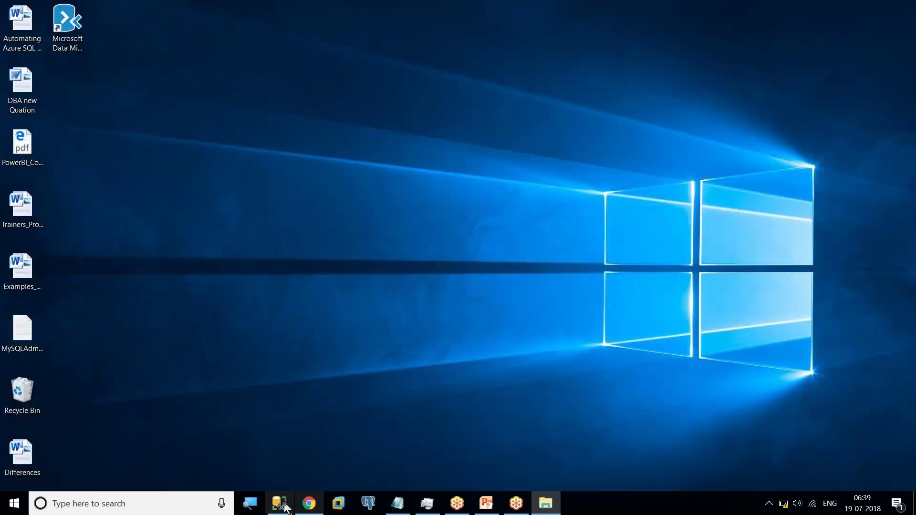
pyautogui.click(279, 504)
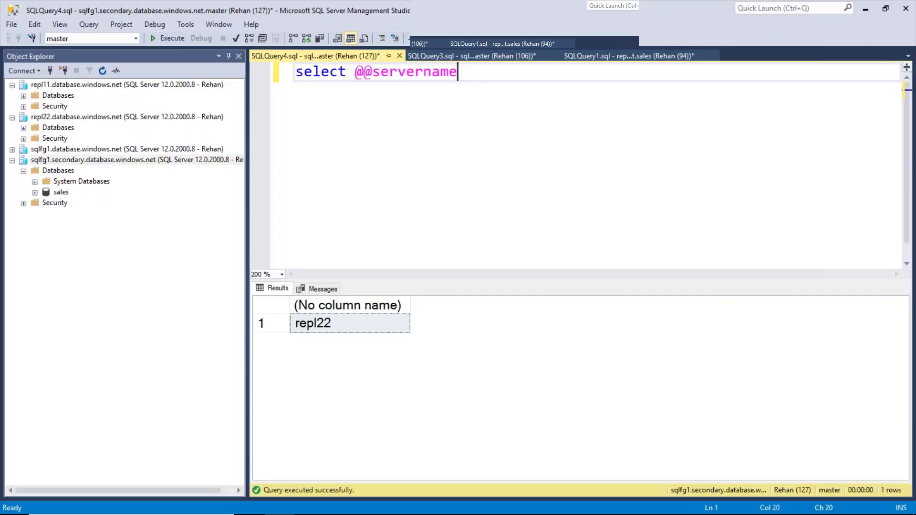
pyautogui.click(32, 151)
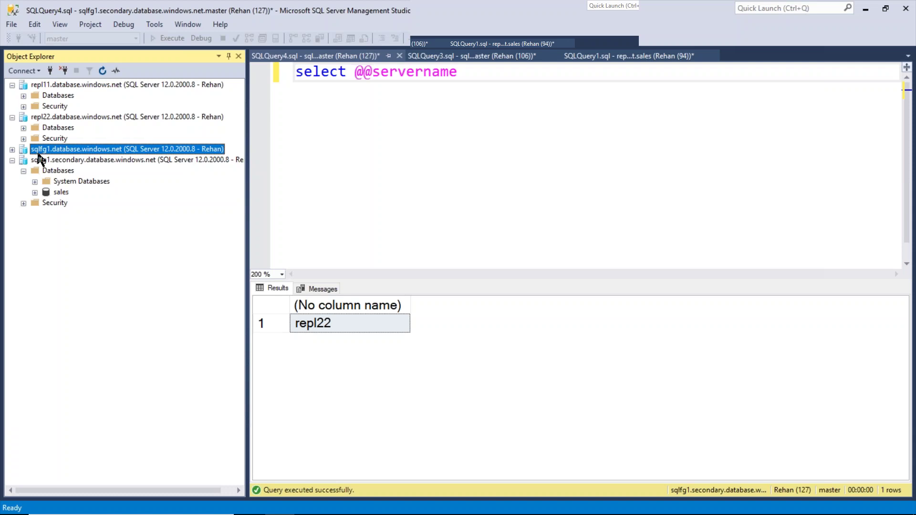
pyautogui.click(392, 96)
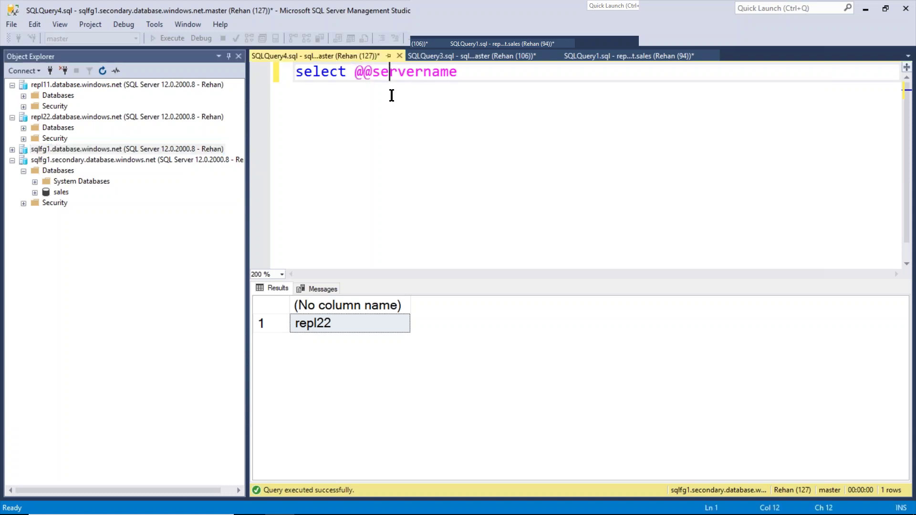
pyautogui.click(172, 38)
pyautogui.click(379, 88)
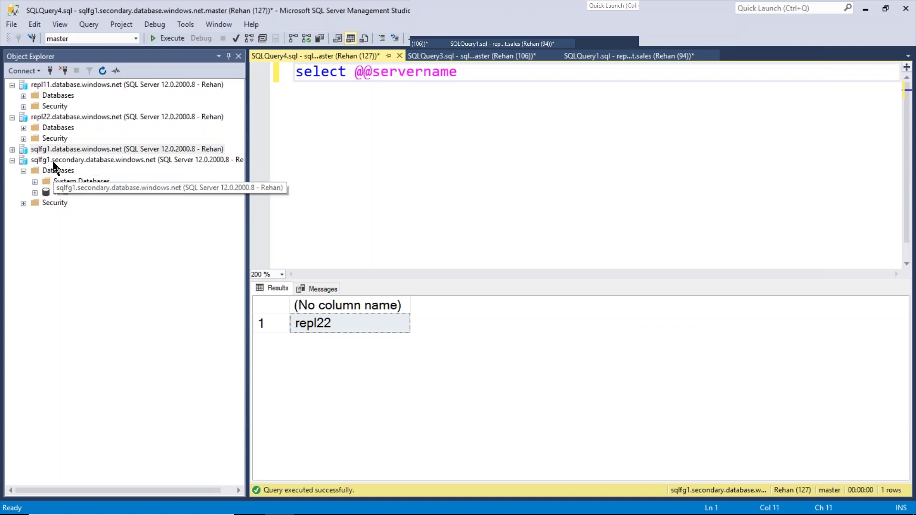
# Step: Repeat the server name query for the sqlfg1.secondary listener, and bring up the matching query for the sqlfg1 listener
pyautogui.click(53, 163)
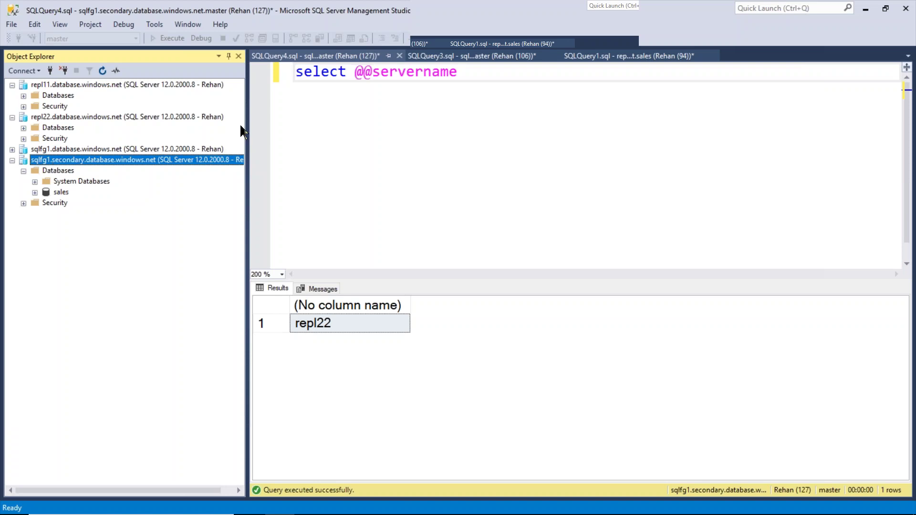
pyautogui.click(334, 146)
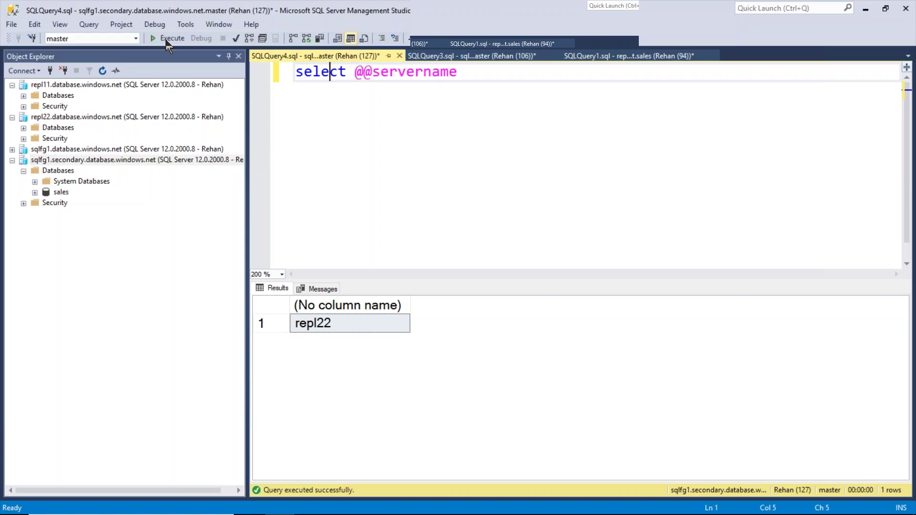
pyautogui.click(168, 40)
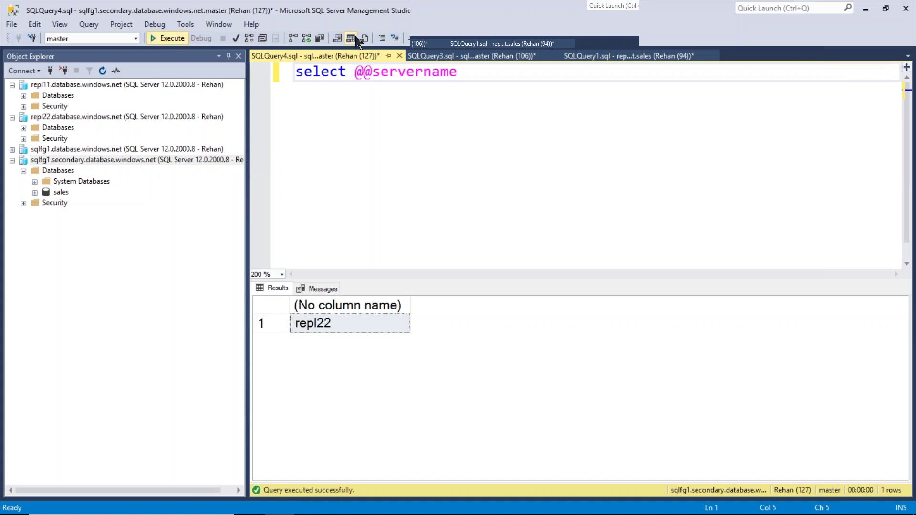
pyautogui.click(443, 55)
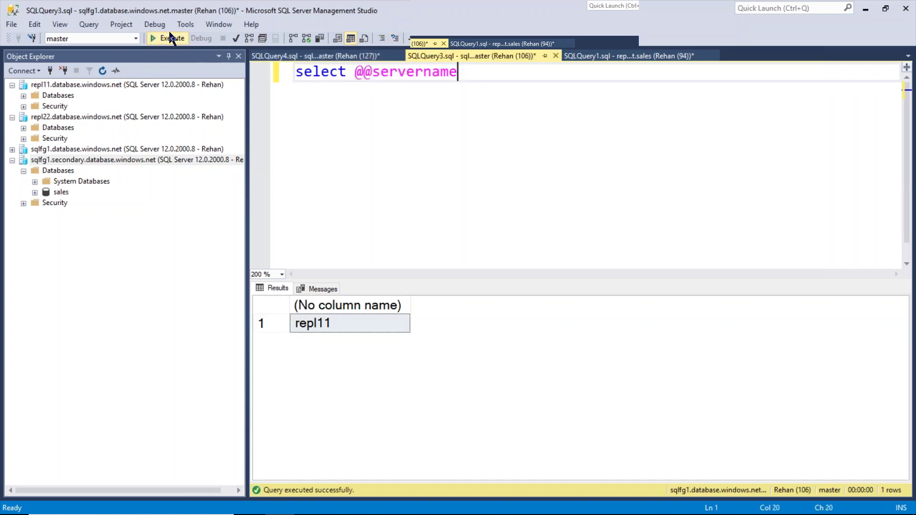
# Step: Return to the Azure portal in Chrome and check the primary and secondary regions on the sales Geo-Replication page
pyautogui.hotkey('alt', 'Tab')
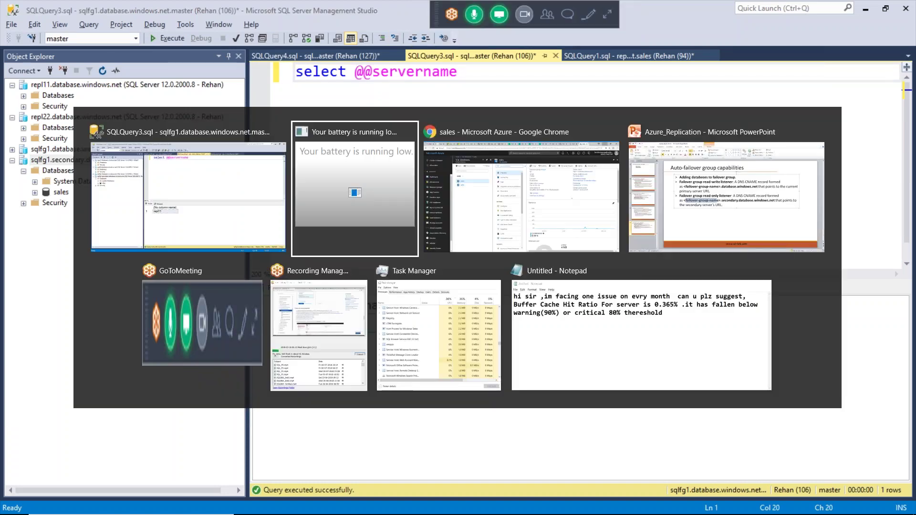
pyautogui.hotkey('alt', 'Tab')
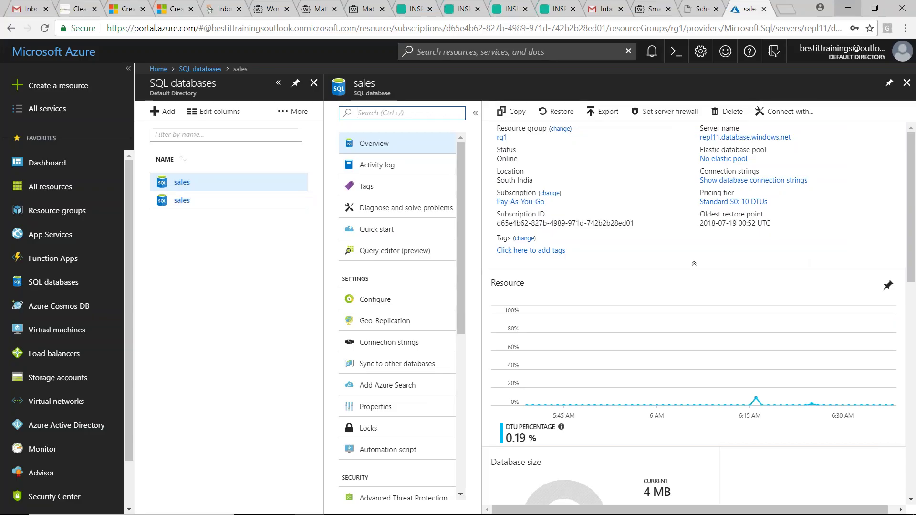
pyautogui.moveTo(784, 505)
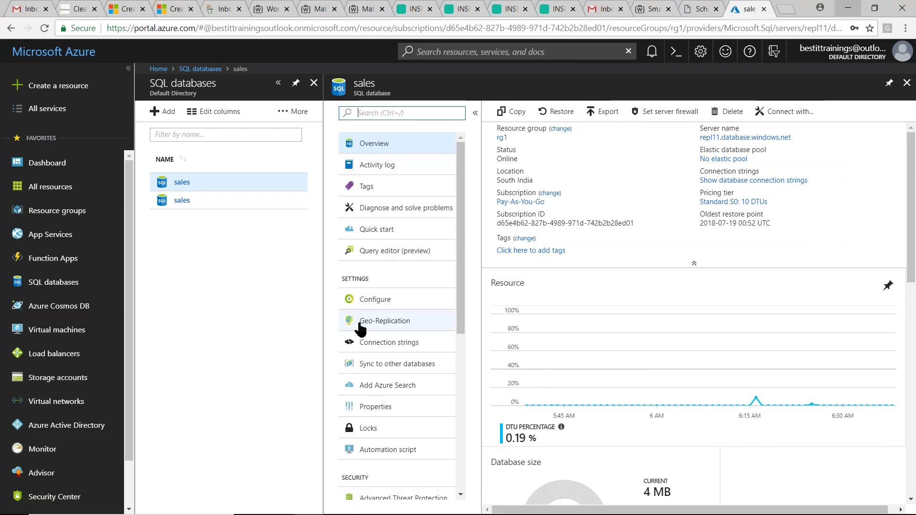
pyautogui.click(381, 321)
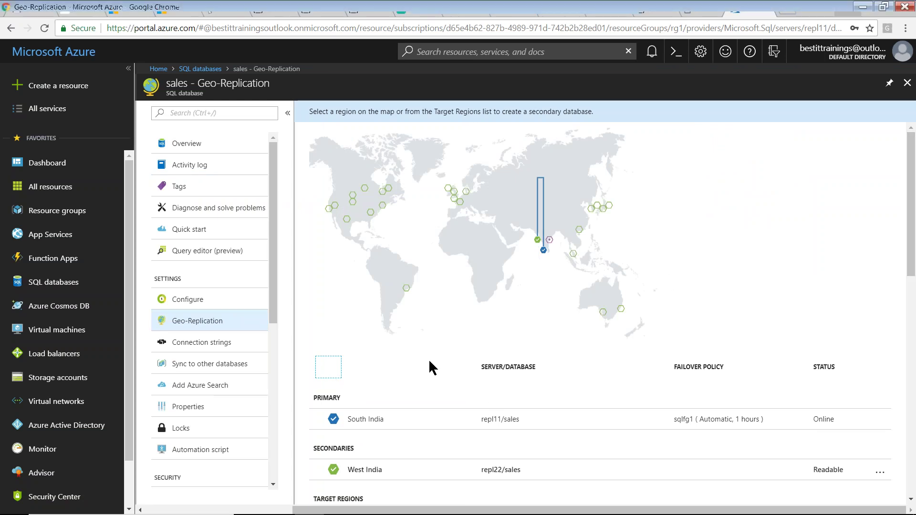
# Step: Close the Geo-Replication page and refresh the SQL databases list to recheck the replication roles
pyautogui.click(907, 83)
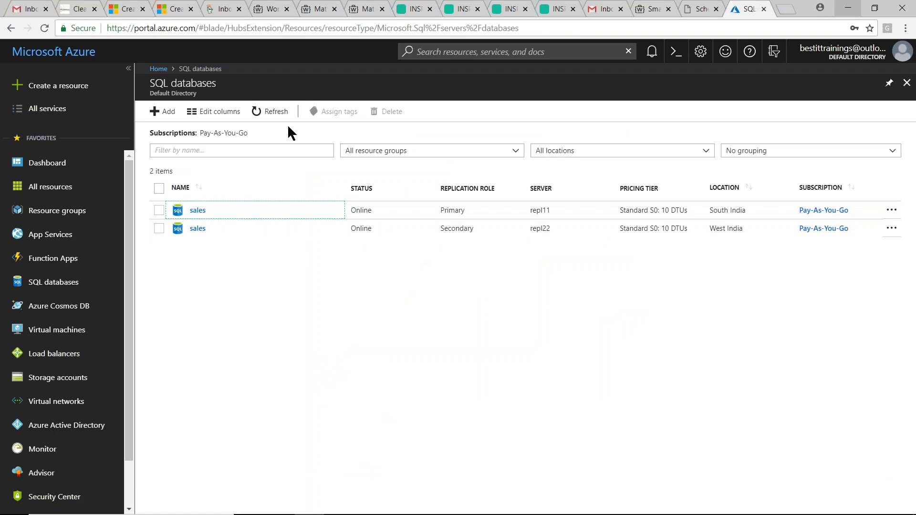
pyautogui.click(273, 112)
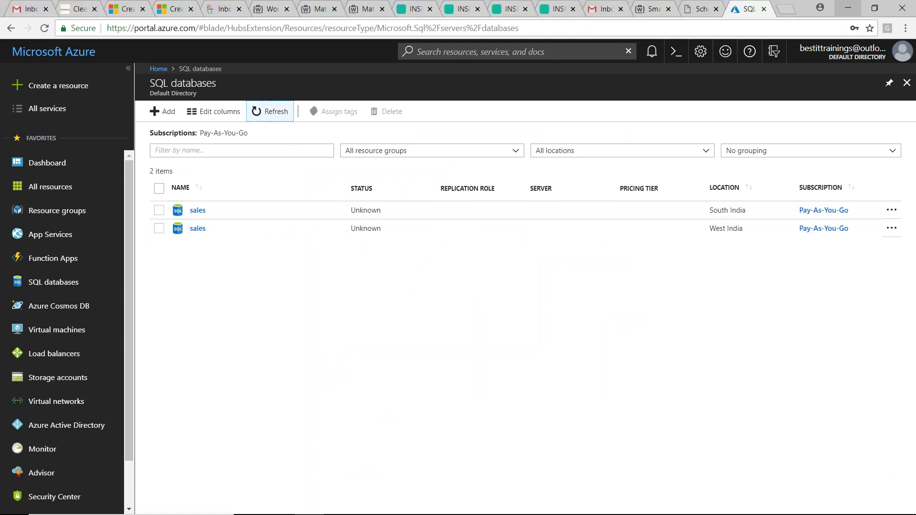
# Step: Refresh the SQL databases list and open the Geo-Replication page of the South India sales database
pyautogui.click(273, 111)
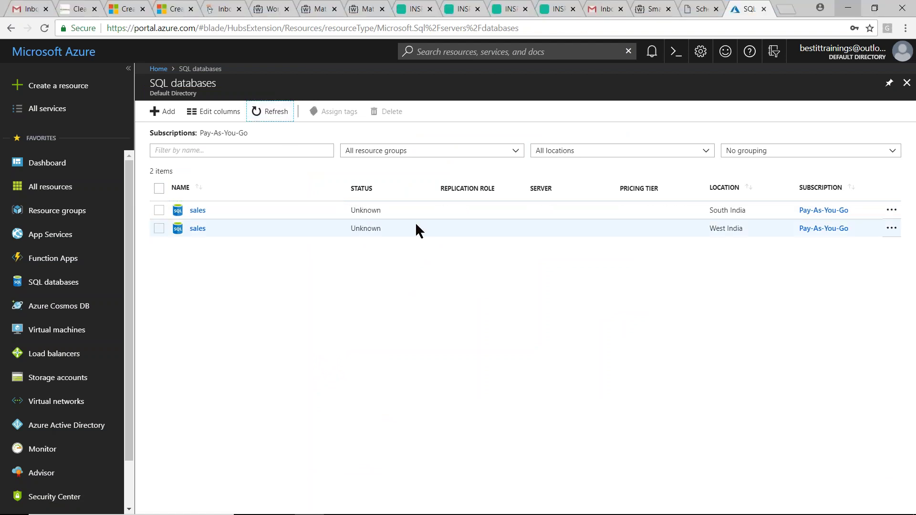
pyautogui.click(198, 212)
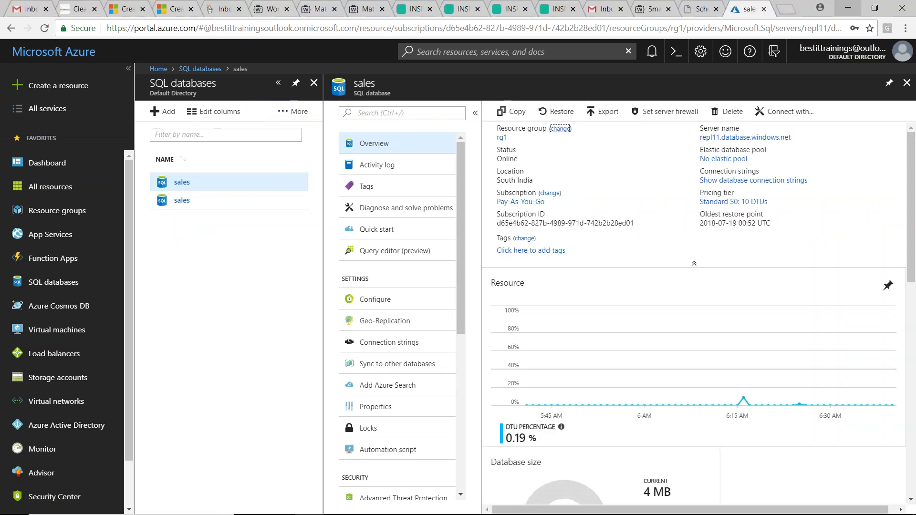
pyautogui.click(385, 321)
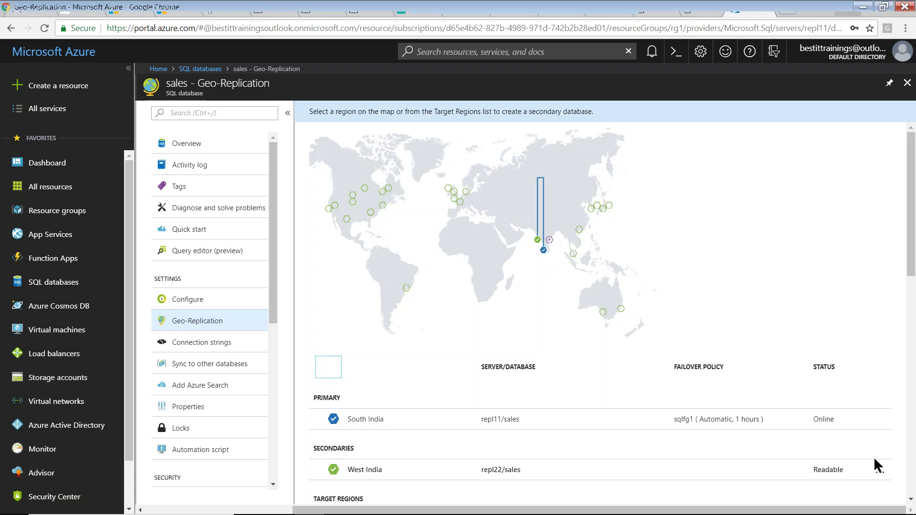
# Step: Force a failover of the sales database to the West India secondary on server repl22
pyautogui.click(708, 473)
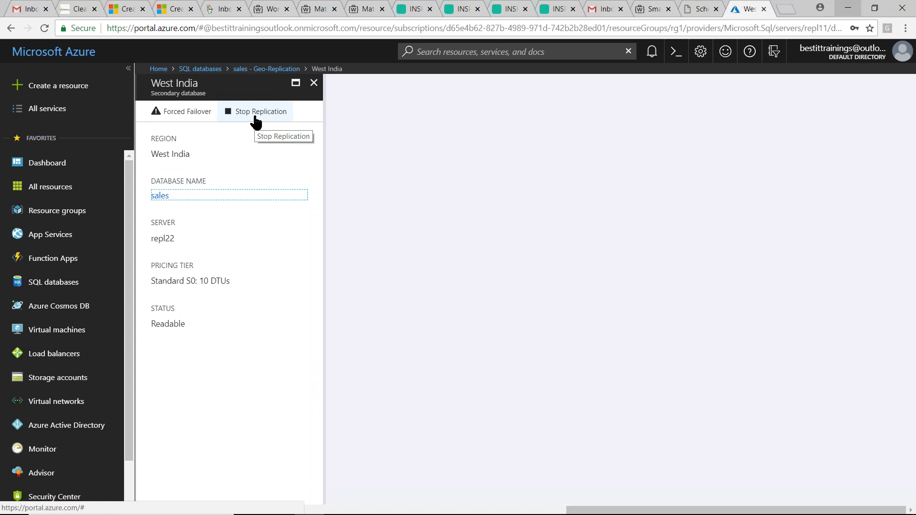
pyautogui.click(199, 115)
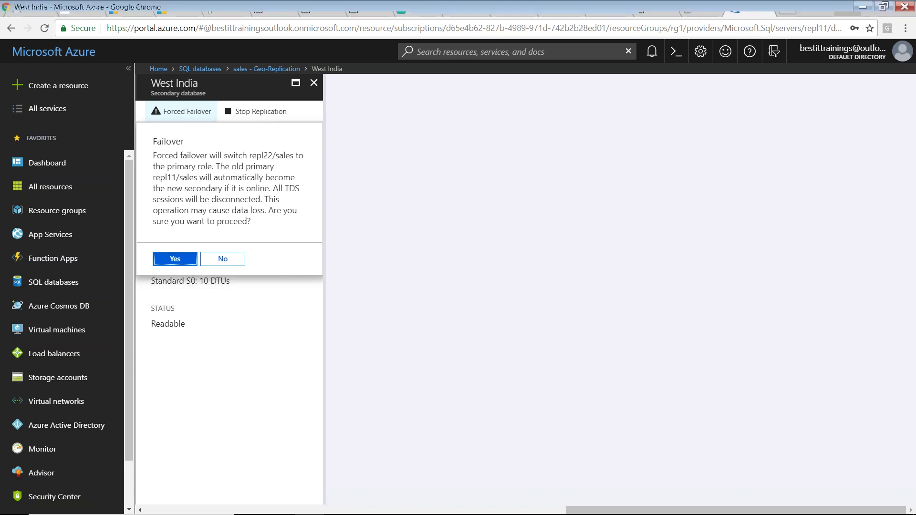
pyautogui.click(175, 258)
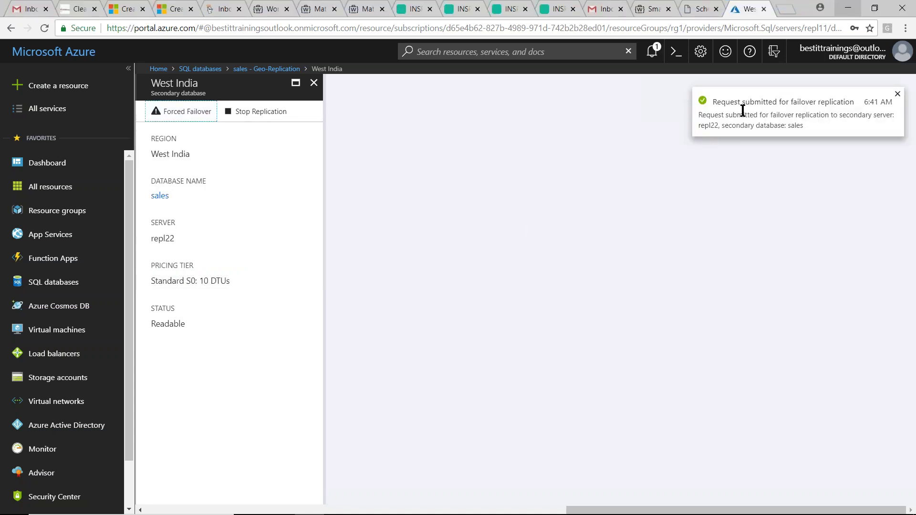
# Step: Review the portal notifications for the failover request, and close the West India secondary database details
pyautogui.click(652, 52)
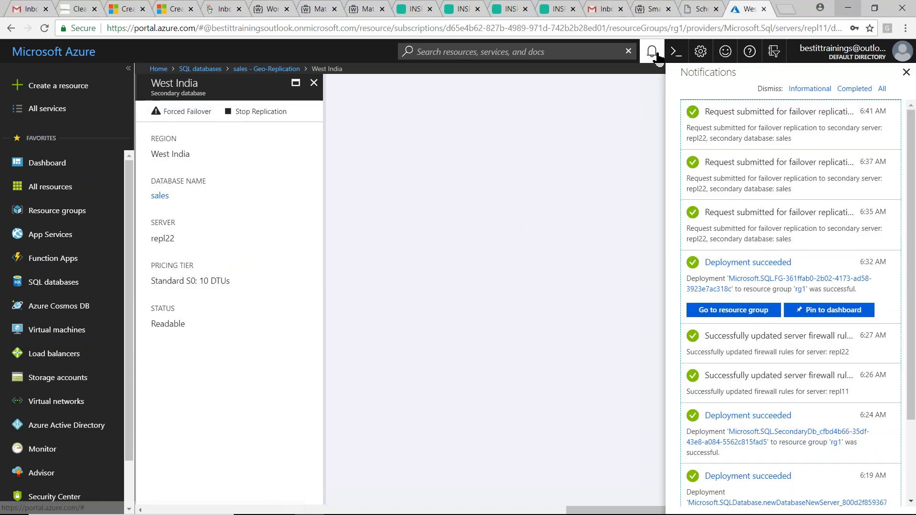
pyautogui.click(906, 73)
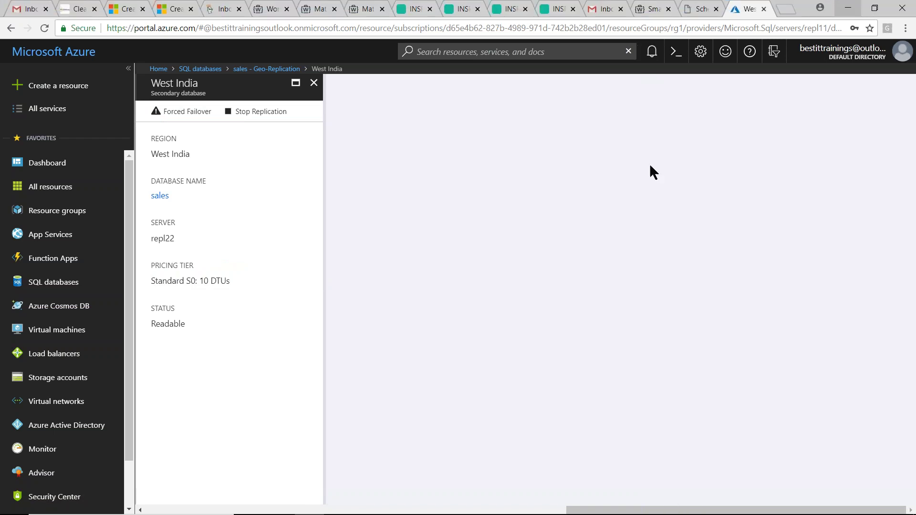
pyautogui.click(315, 83)
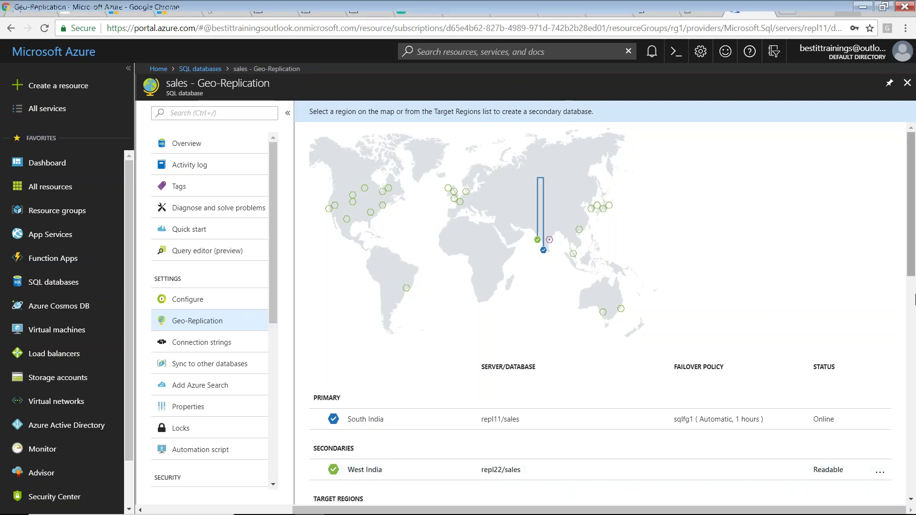
# Step: Examine the primary, secondary and target regions on the sales Geo-Replication page, and minimize the browser window
pyautogui.scroll(-5, 912, 202)
pyautogui.scroll(5, 912, 191)
pyautogui.scroll(1, 914, 183)
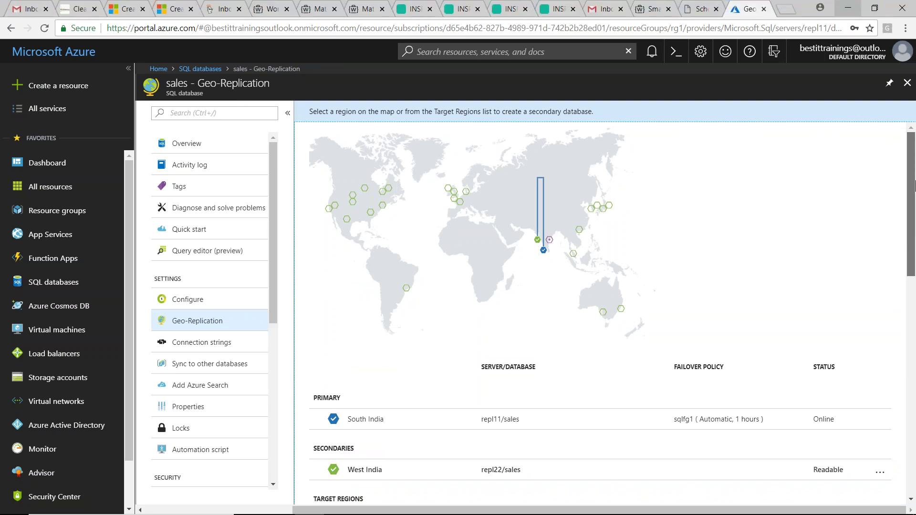
pyautogui.scroll(-10, 914, 286)
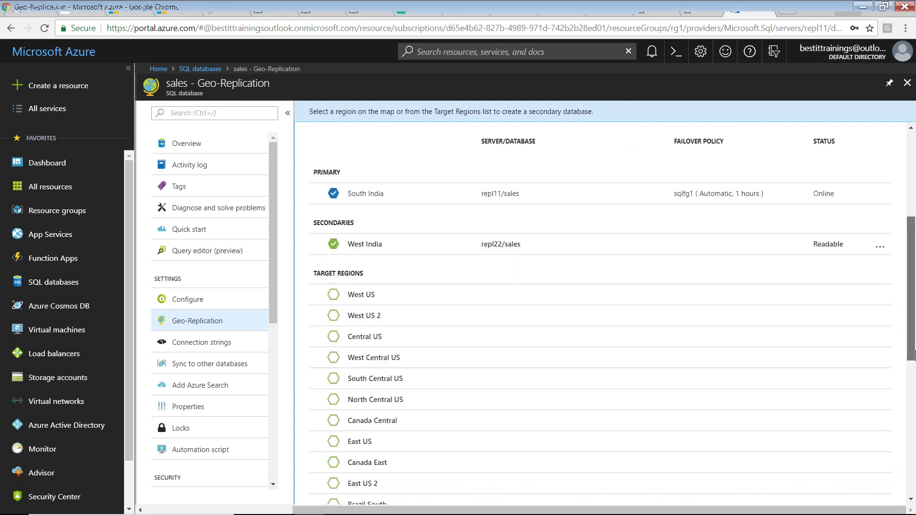
pyautogui.scroll(10, 883, 177)
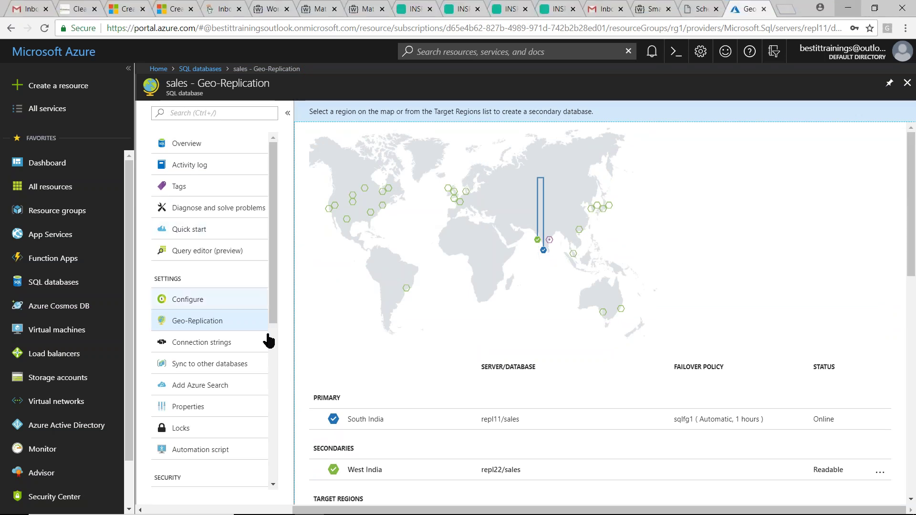
pyautogui.scroll(-2, 287, 336)
pyautogui.scroll(3, 280, 262)
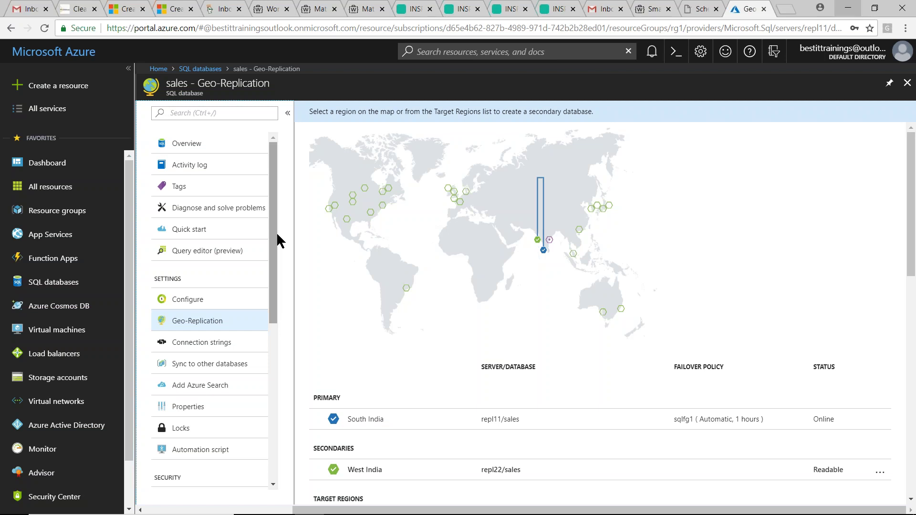
pyautogui.click(849, 8)
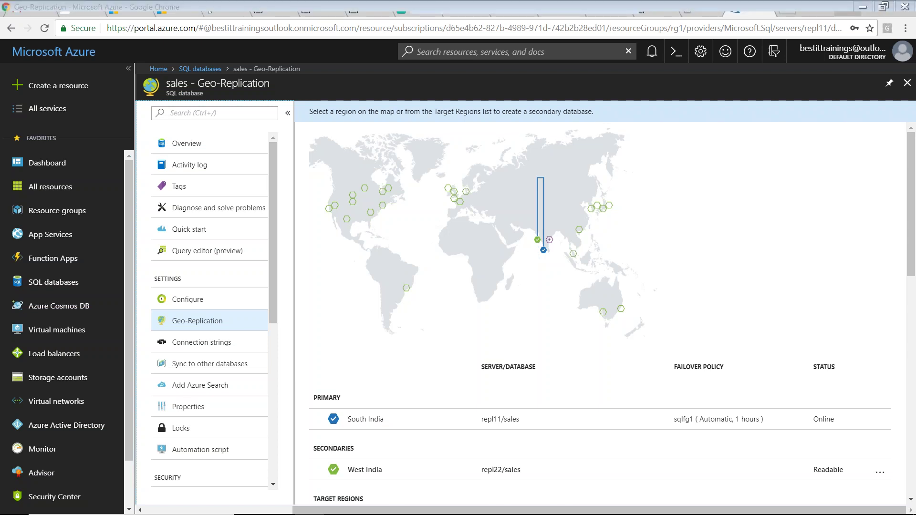